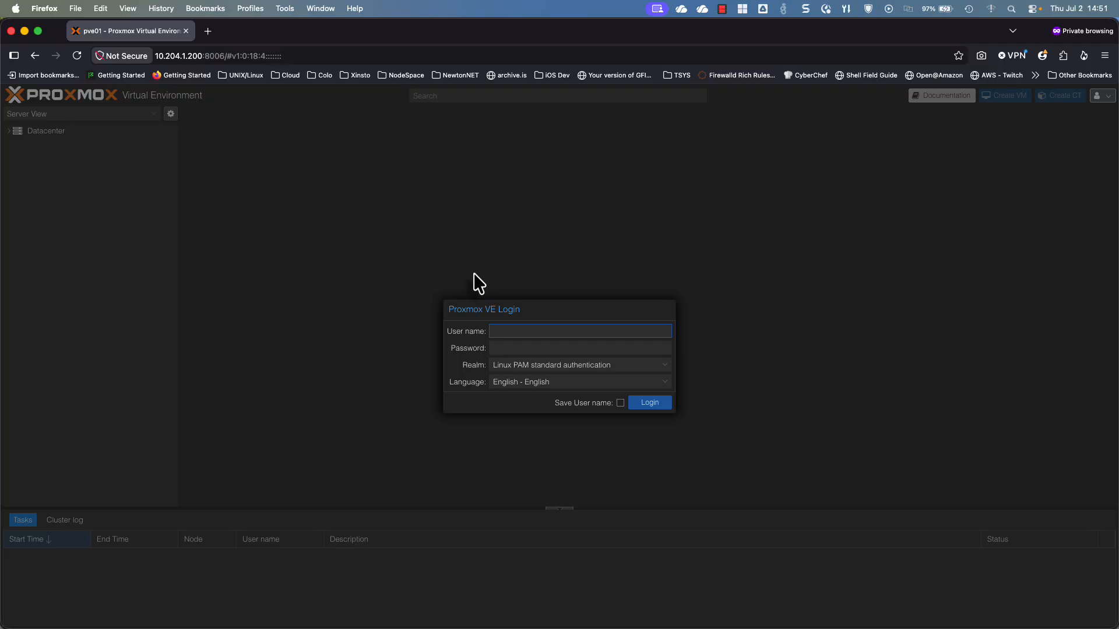
# Log in to the Proxmox VE web interface as root with the account password
pyautogui.write('root')
pyautogui.press('Tab')
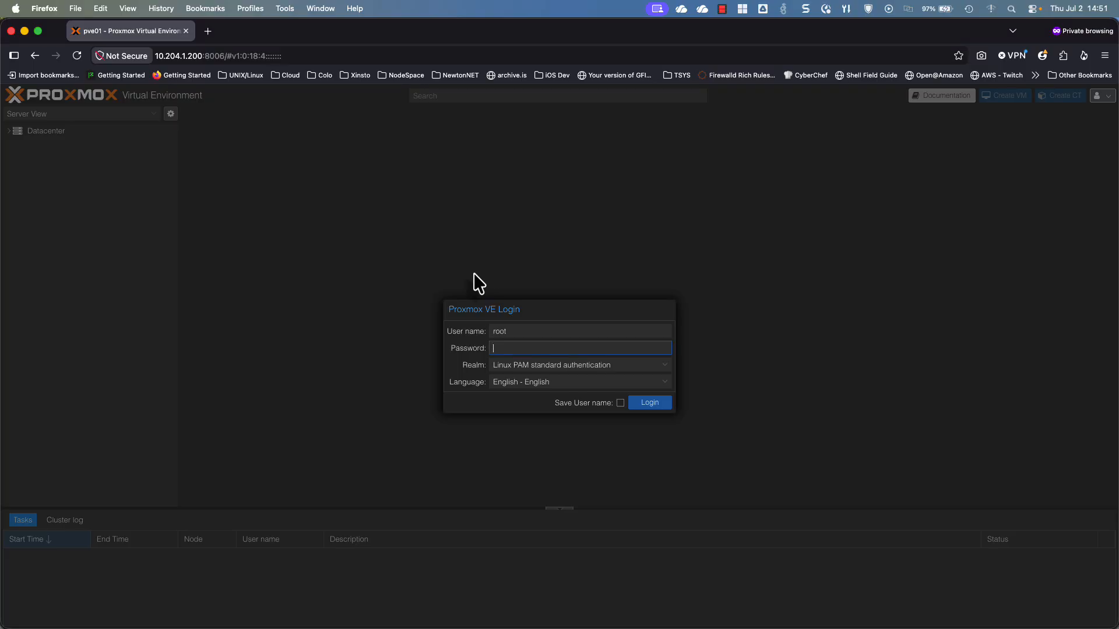
pyautogui.write('•••••••••')
pyautogui.press('Return')
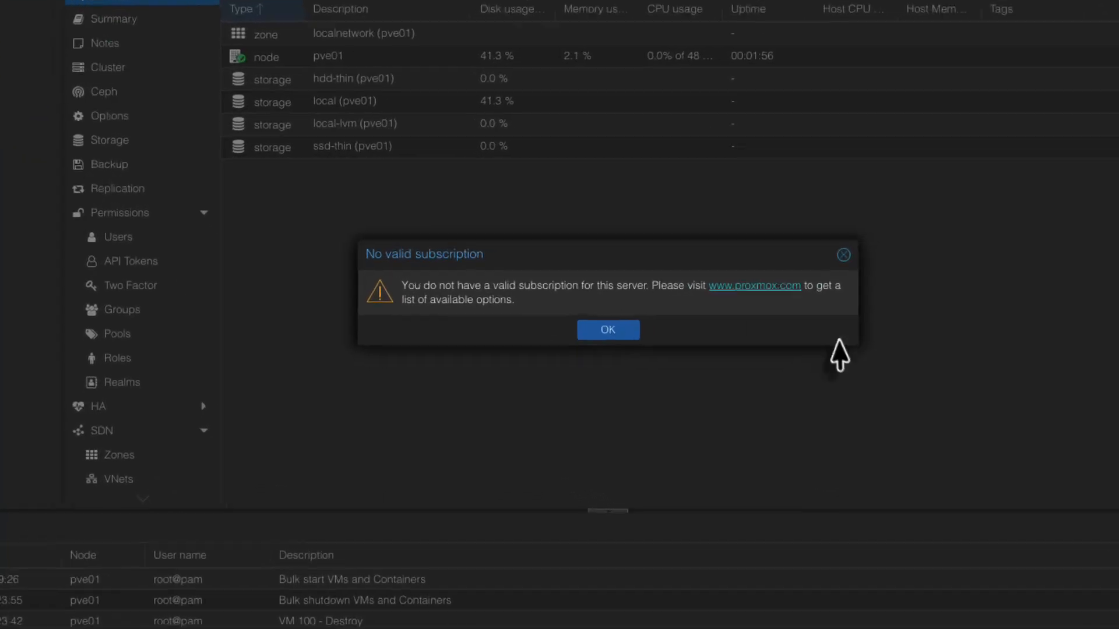
# Dismiss the subscription notice and view pve01's network interfaces (nic0, nic1, vmbr0)
pyautogui.click(608, 330)
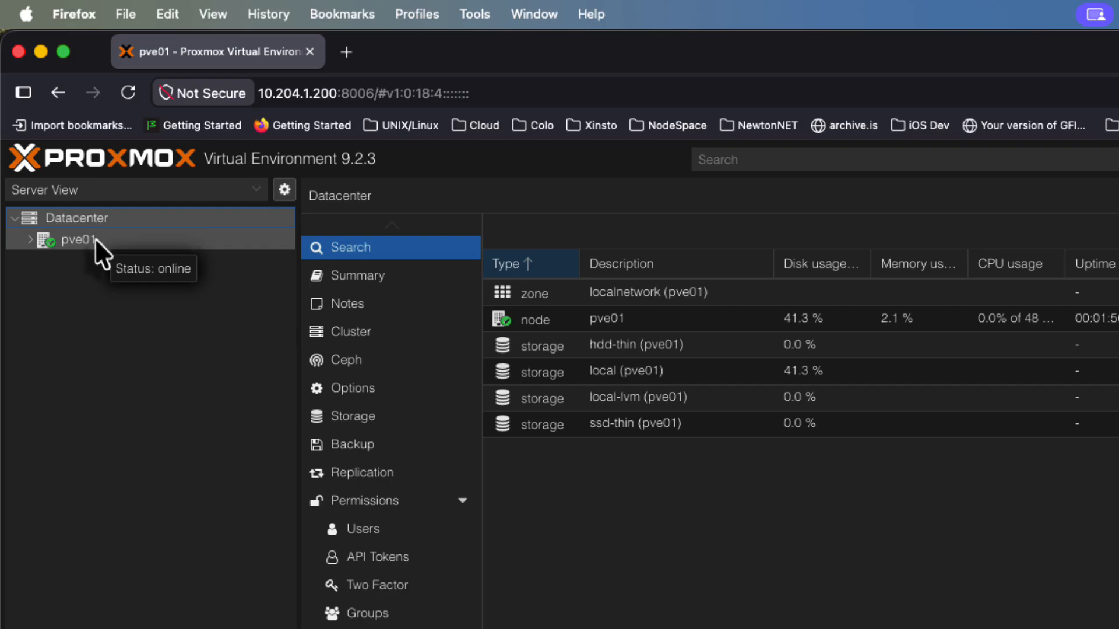
pyautogui.click(96, 240)
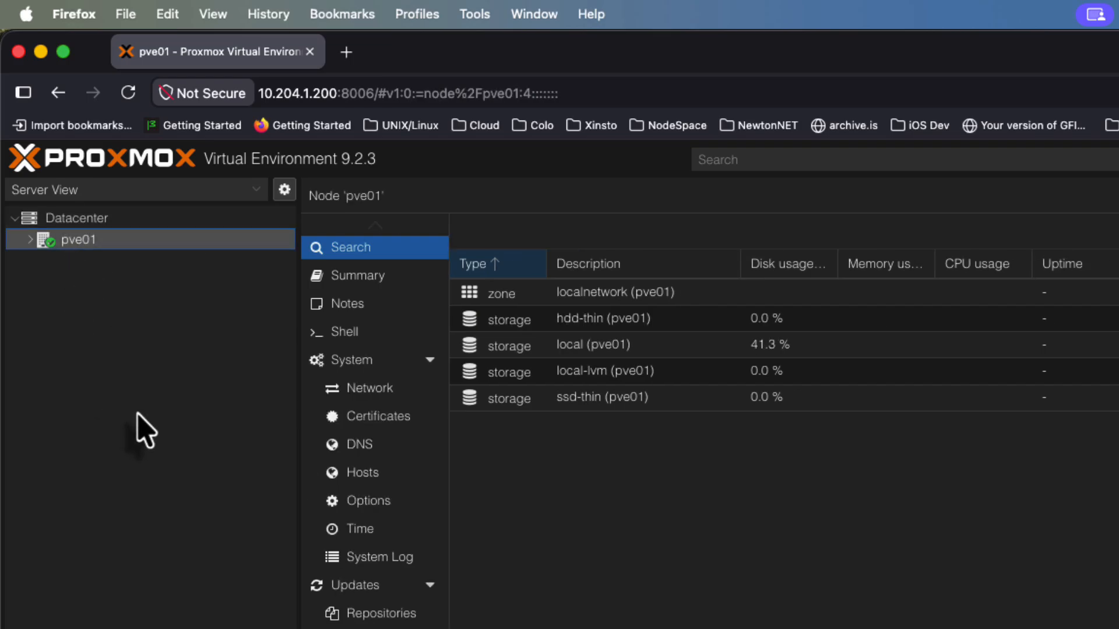
pyautogui.click(342, 401)
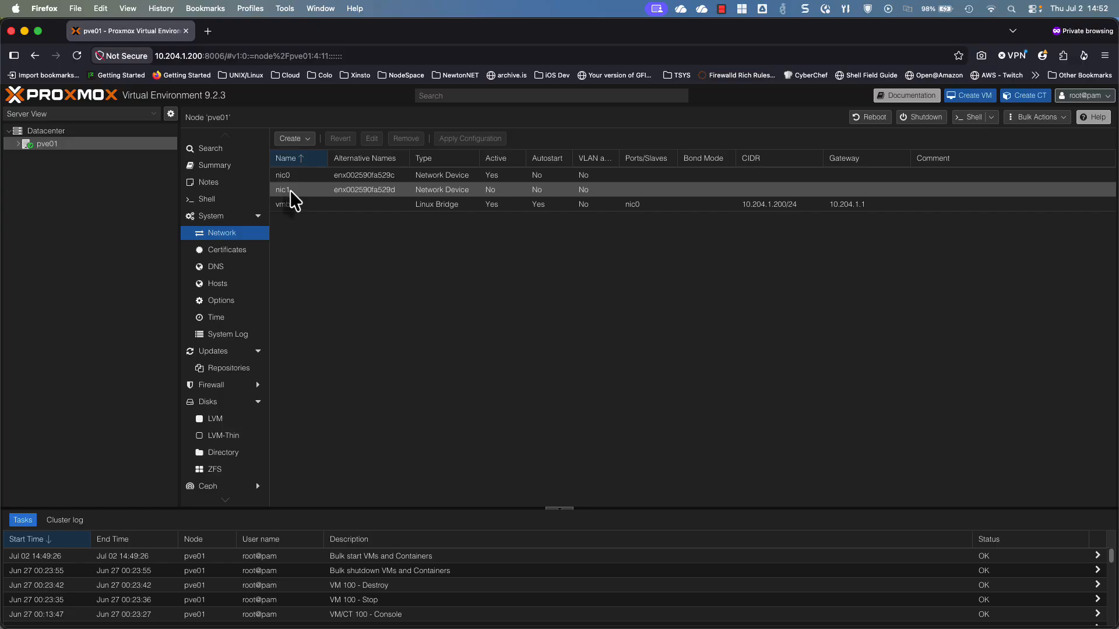
pyautogui.click(294, 204)
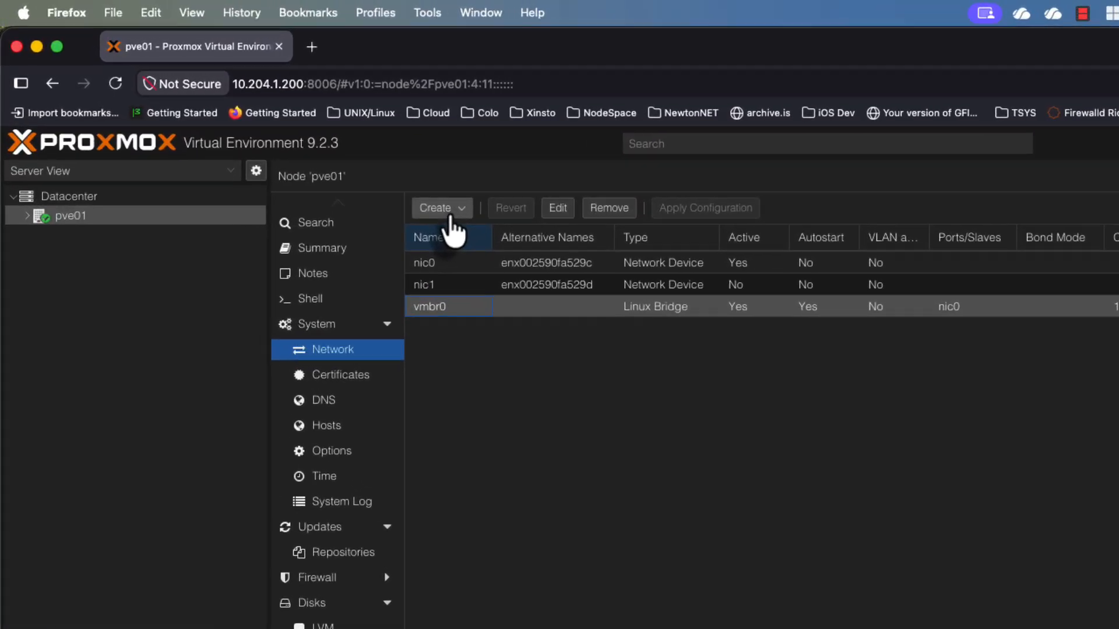
# Create Linux bridge vmbr1 with default settings and apply the network configuration
pyautogui.click(501, 247)
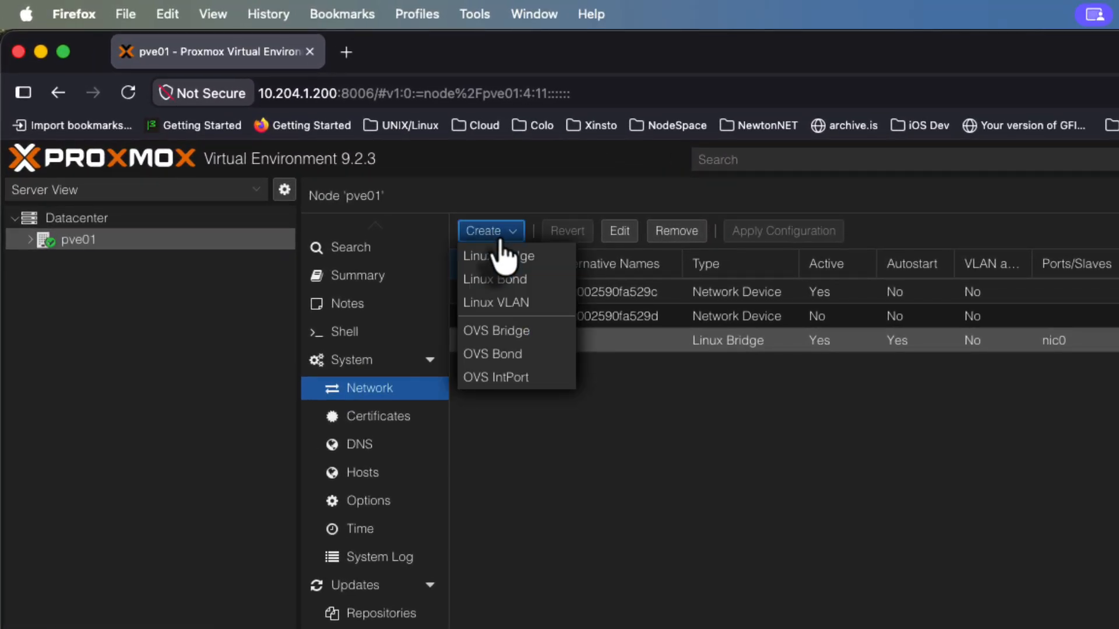
pyautogui.click(499, 258)
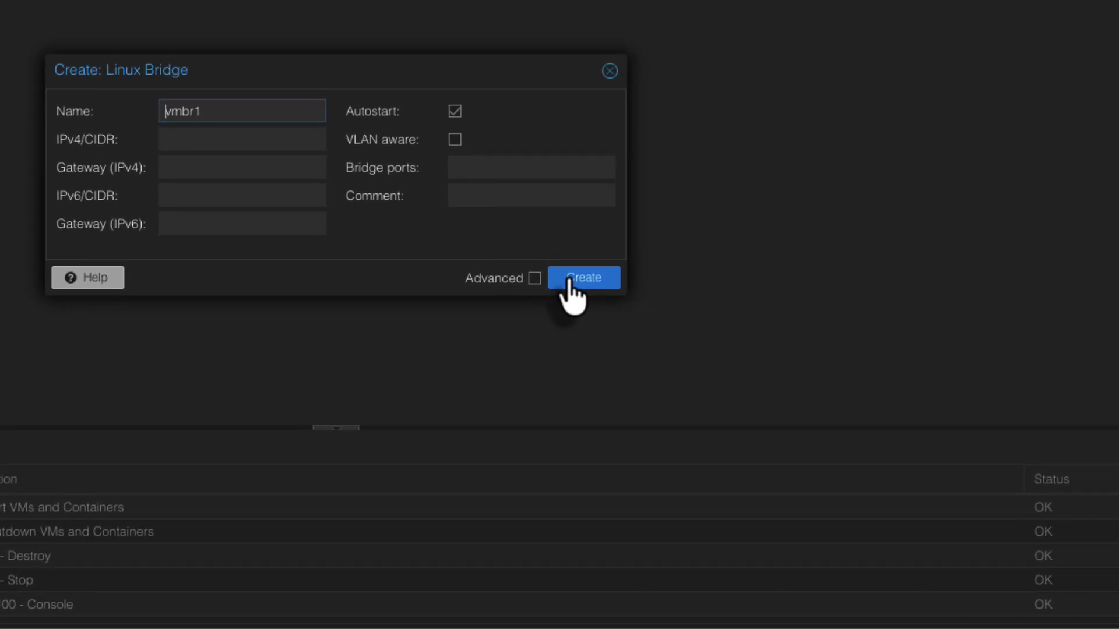
pyautogui.click(569, 281)
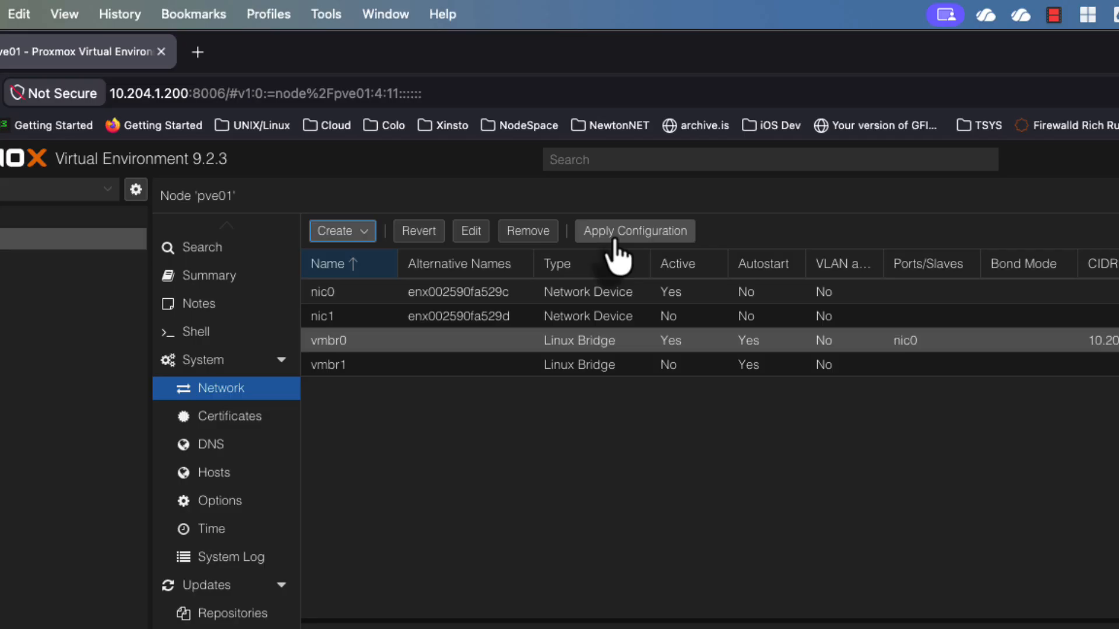
pyautogui.click(615, 241)
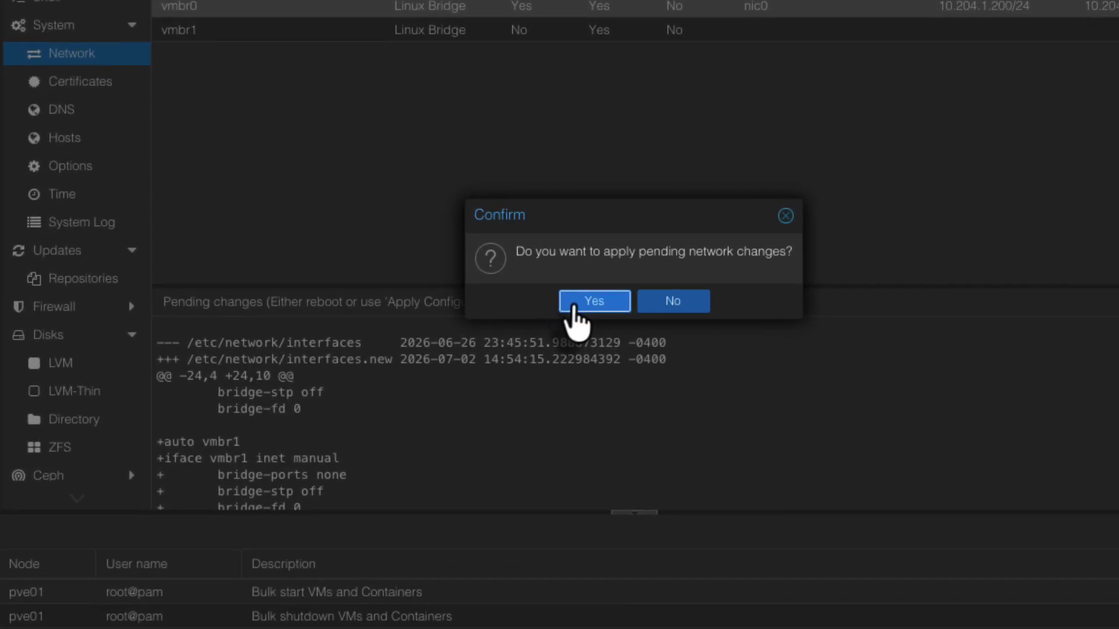
pyautogui.click(575, 304)
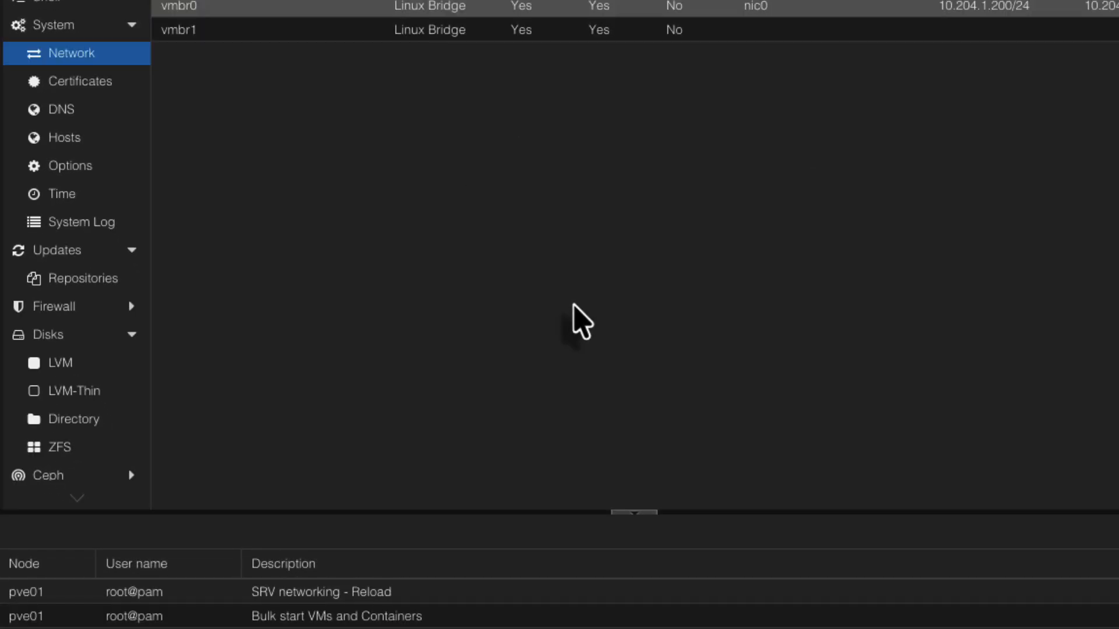
pyautogui.click(208, 39)
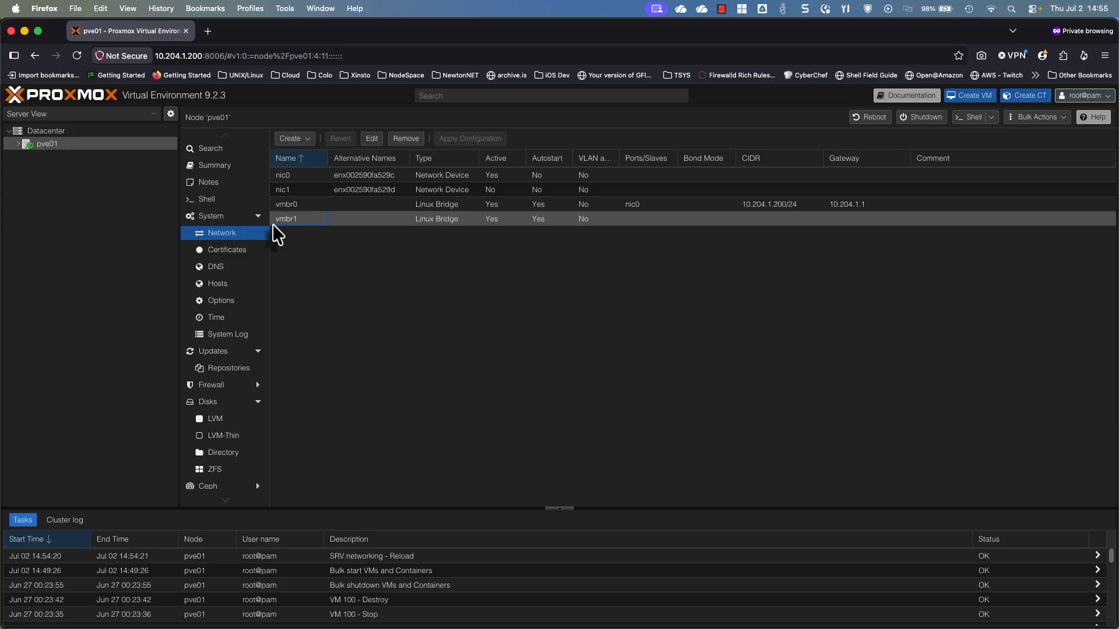
# Browse pve01's local storage ISO Images, checking the Download from URL and Upload forms without using them
pyautogui.click(18, 144)
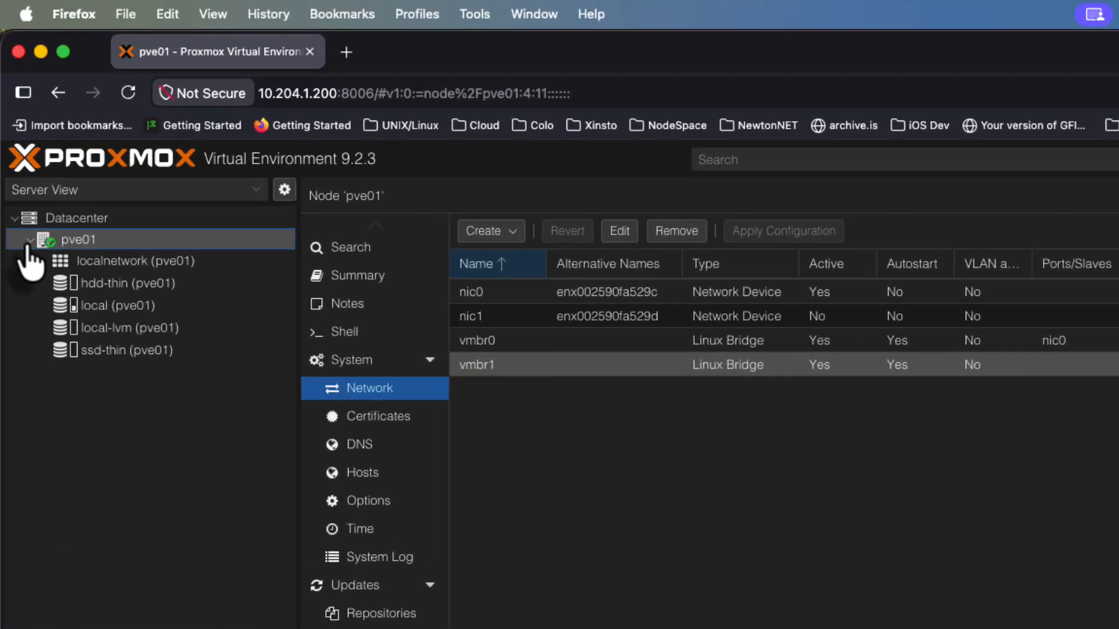
pyautogui.click(109, 305)
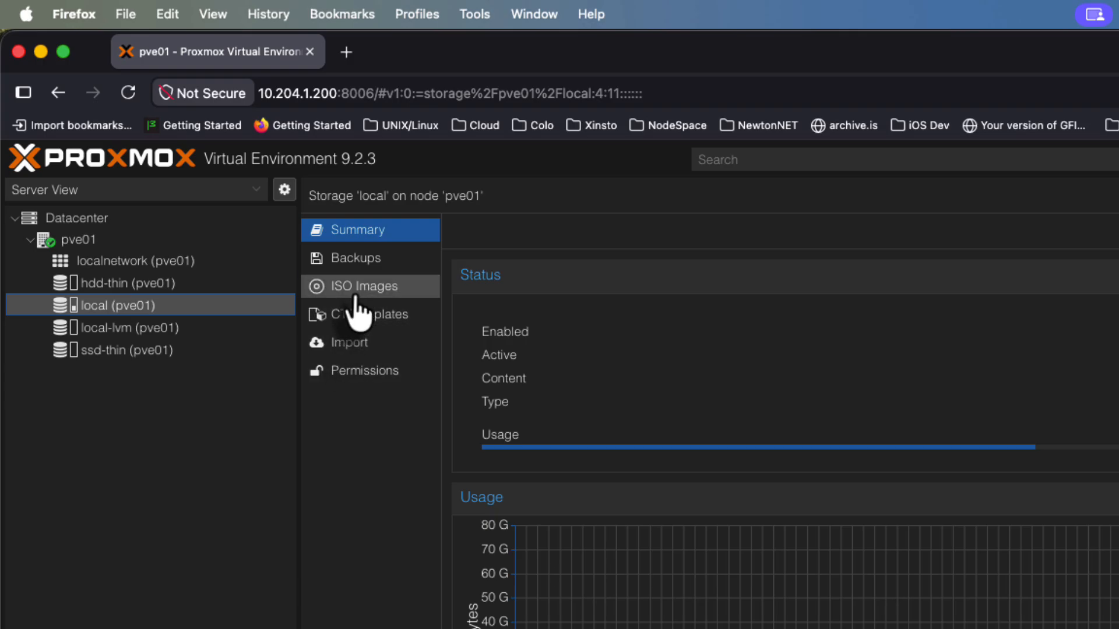
pyautogui.click(355, 295)
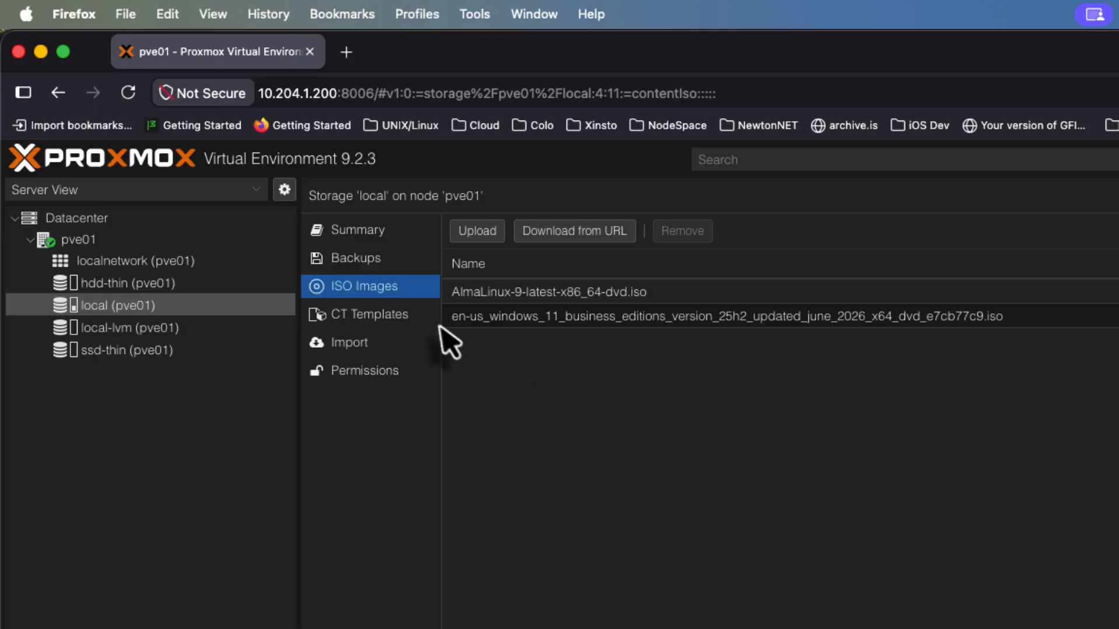
pyautogui.click(542, 233)
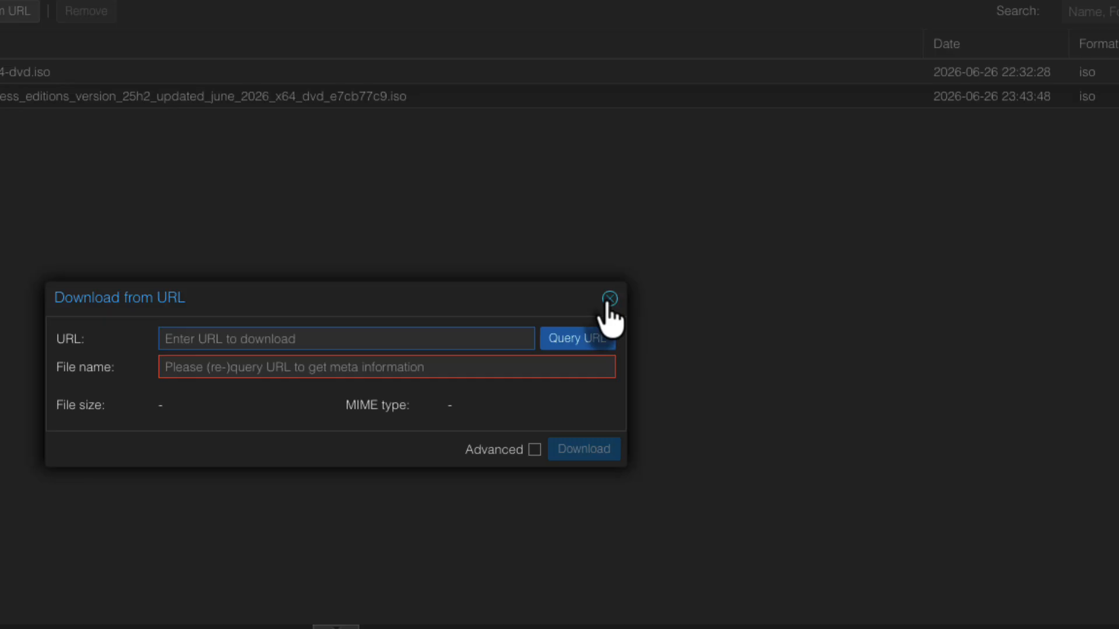
pyautogui.click(609, 267)
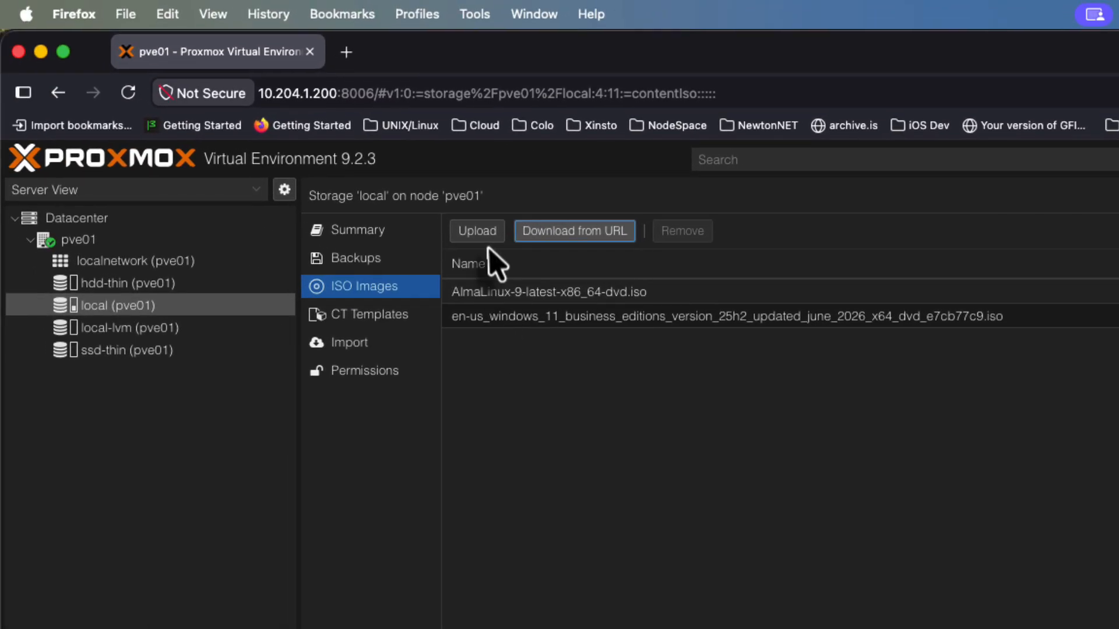
pyautogui.click(338, 194)
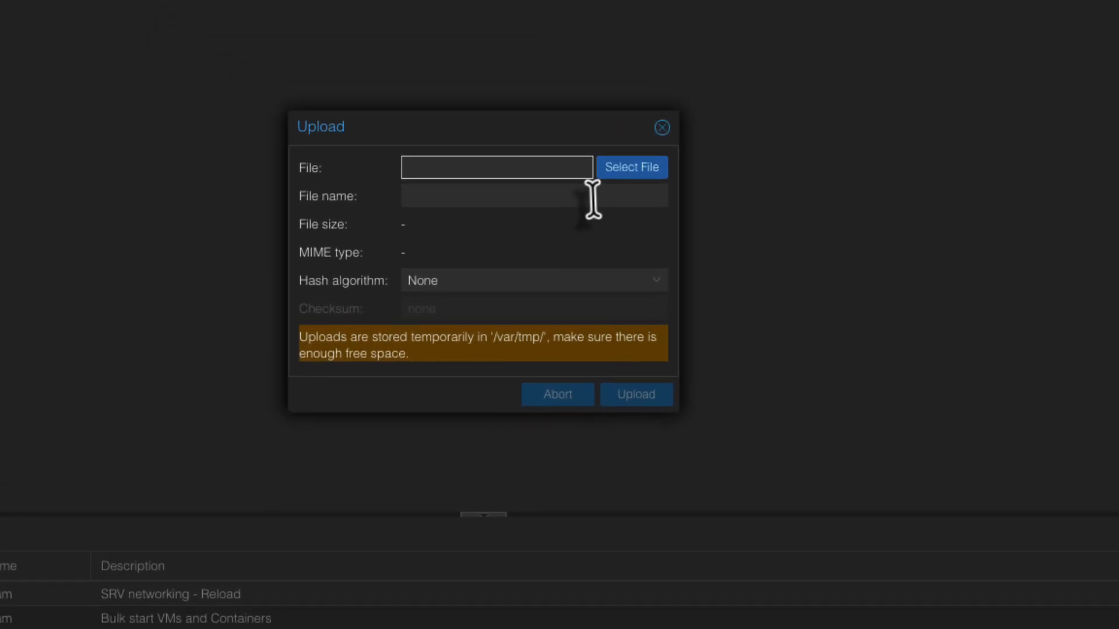
pyautogui.click(662, 127)
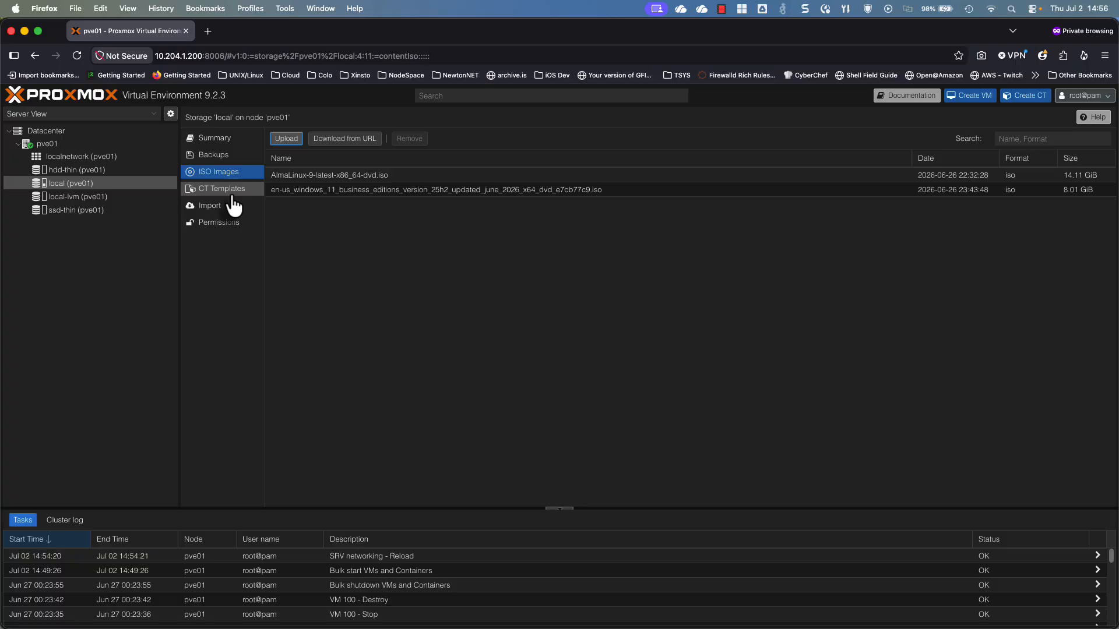
# Start the Create Virtual Machine wizard on node pve01
pyautogui.click(115, 146)
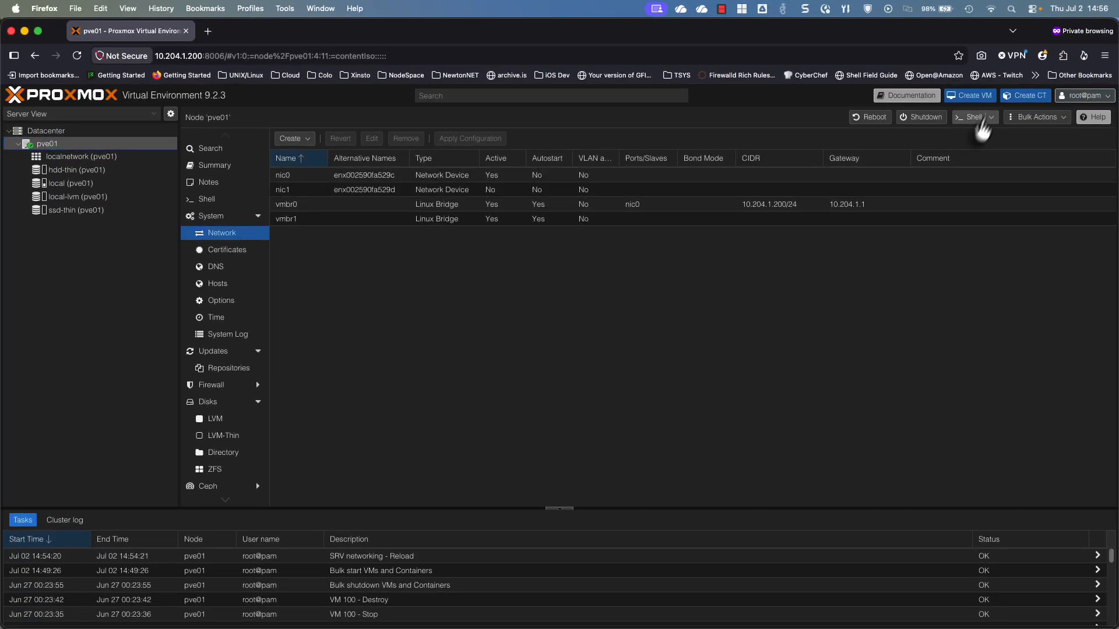
pyautogui.click(978, 100)
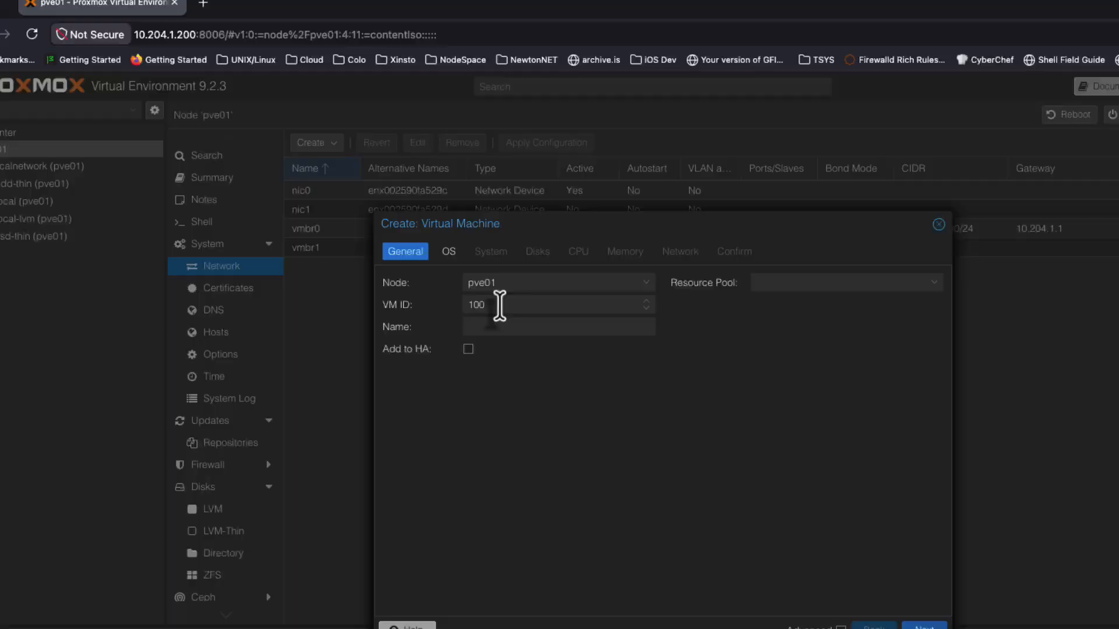
# Replace the VM ID 999999999 with 100 in the wizard's General step
pyautogui.moveTo(499, 304); pyautogui.dragTo(442, 305)
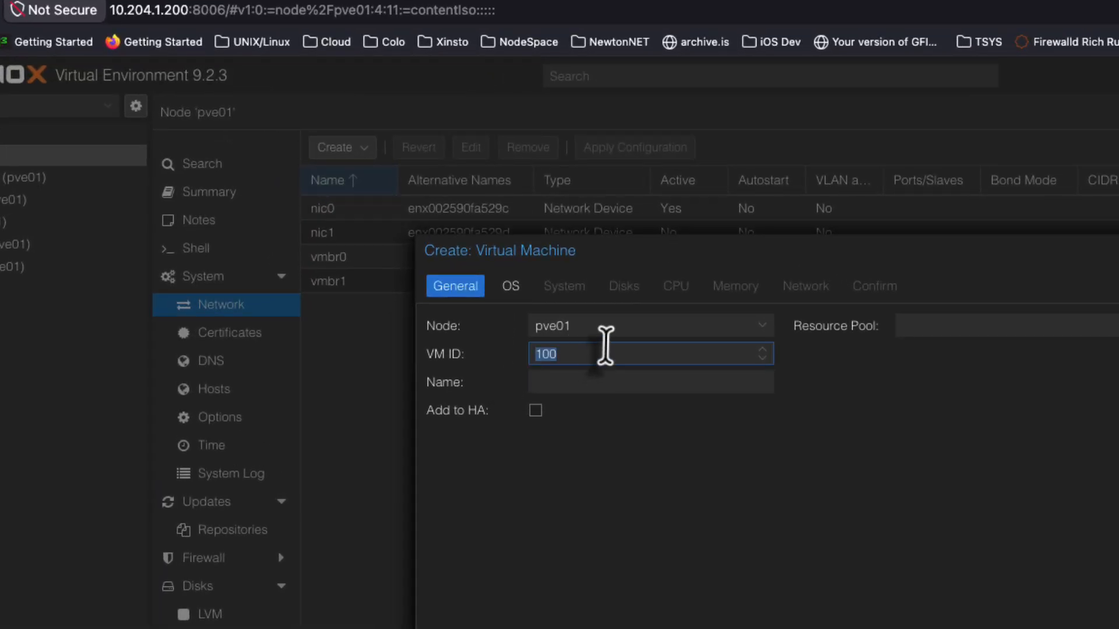
pyautogui.write('99999999')
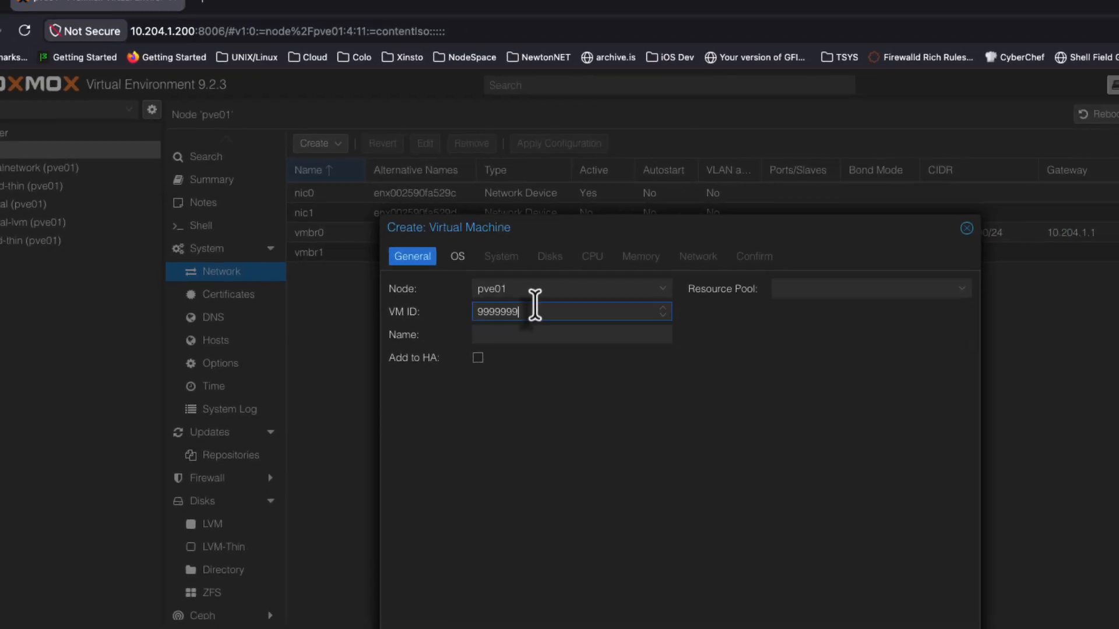
pyautogui.write('99')
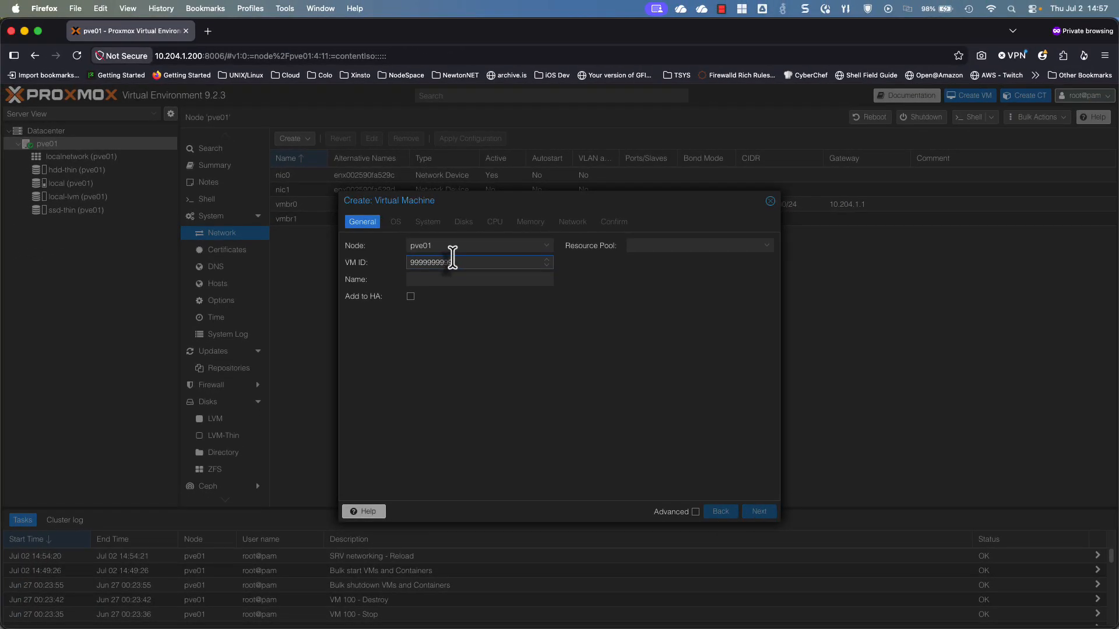
pyautogui.press('BackSpace')
pyautogui.moveTo(455, 263); pyautogui.dragTo(428, 263)
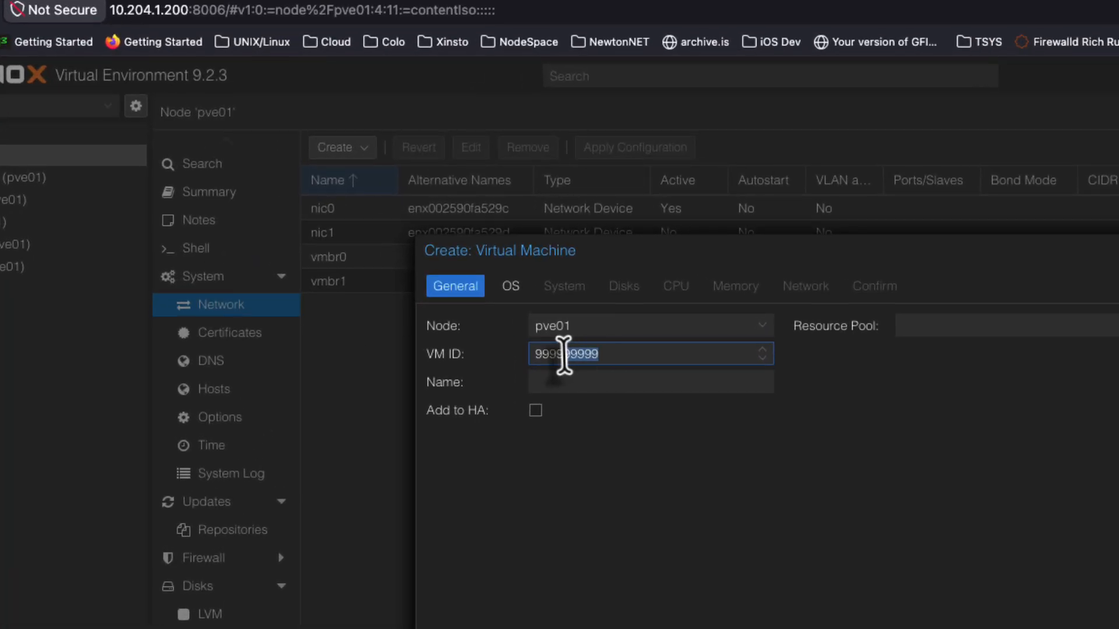
pyautogui.moveTo(565, 354); pyautogui.dragTo(535, 356)
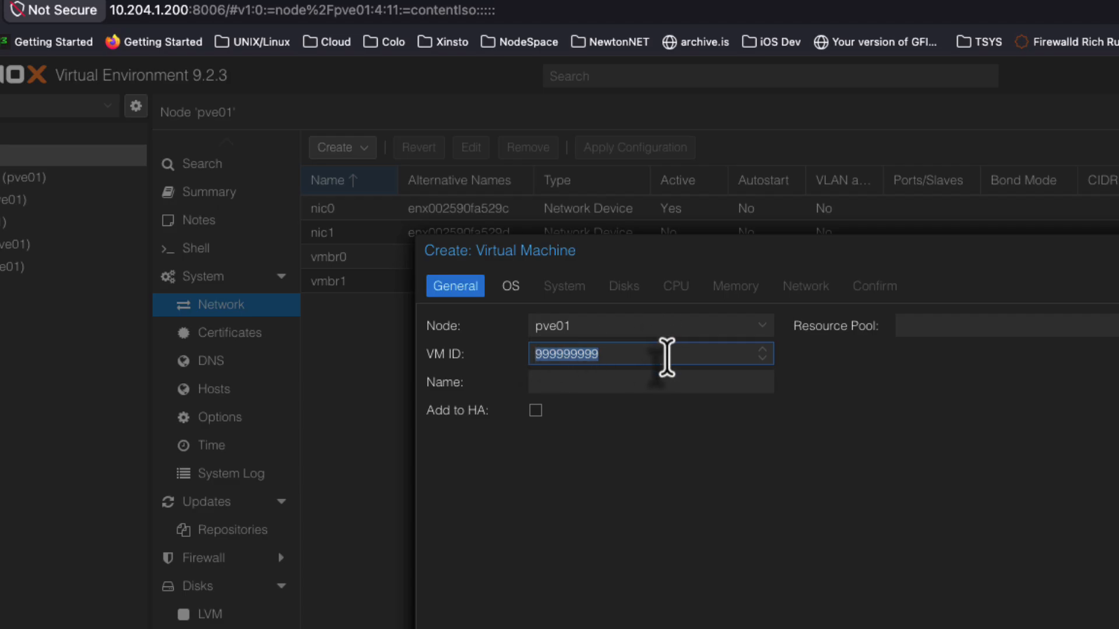
pyautogui.click(665, 353)
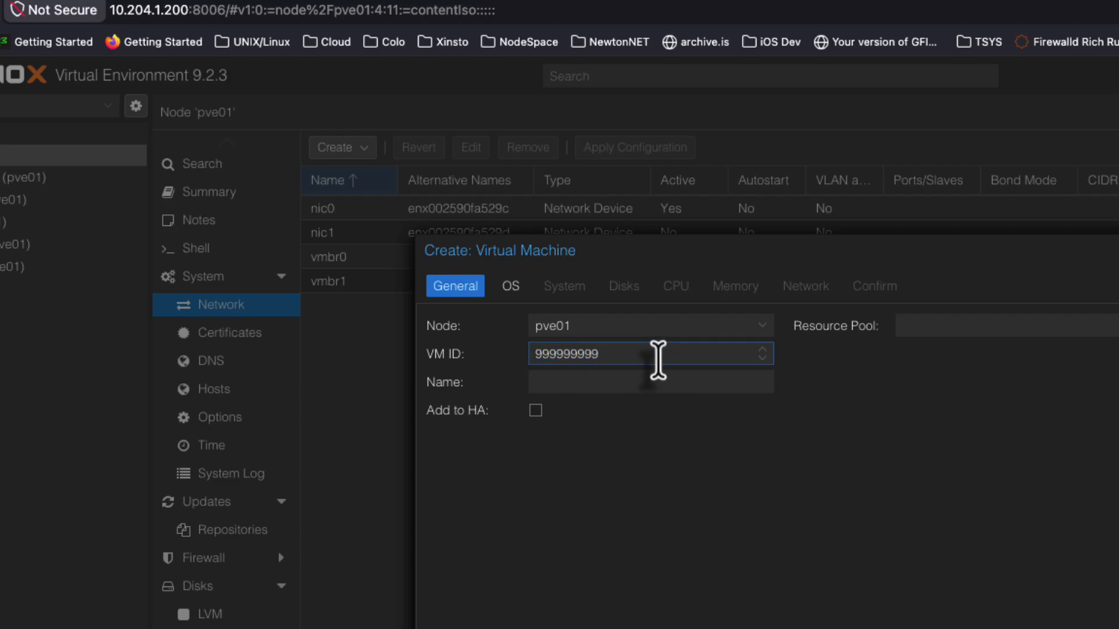
pyautogui.moveTo(657, 356); pyautogui.dragTo(439, 357)
pyautogui.write('100')
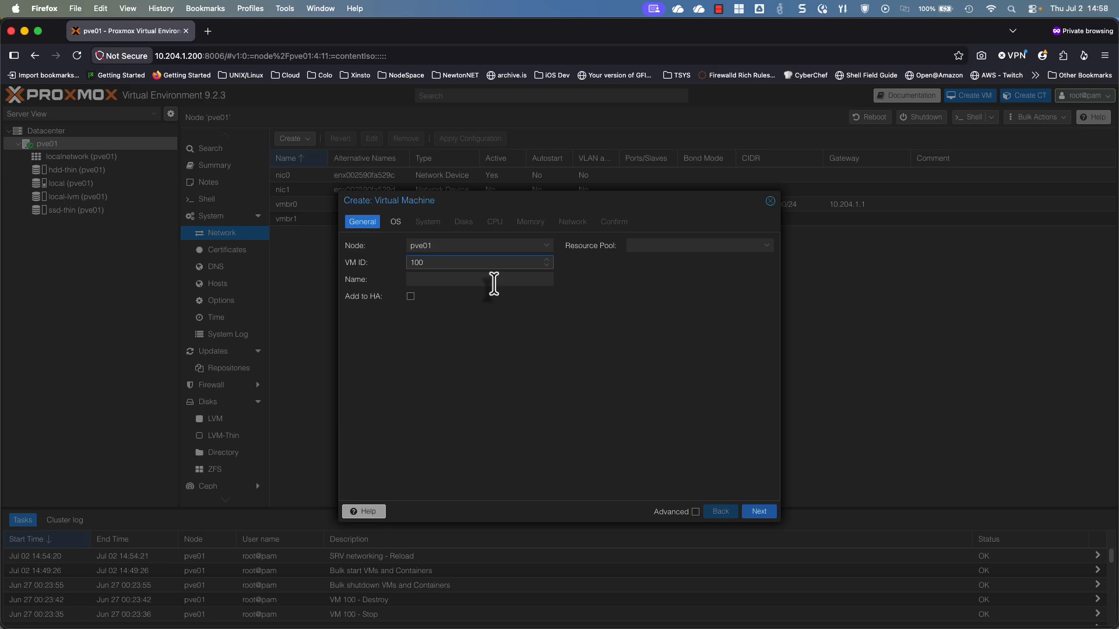
# Name the VM TEST-WIN11 after trying variants such as Win11-Test and PROD-Win
pyautogui.click(495, 282)
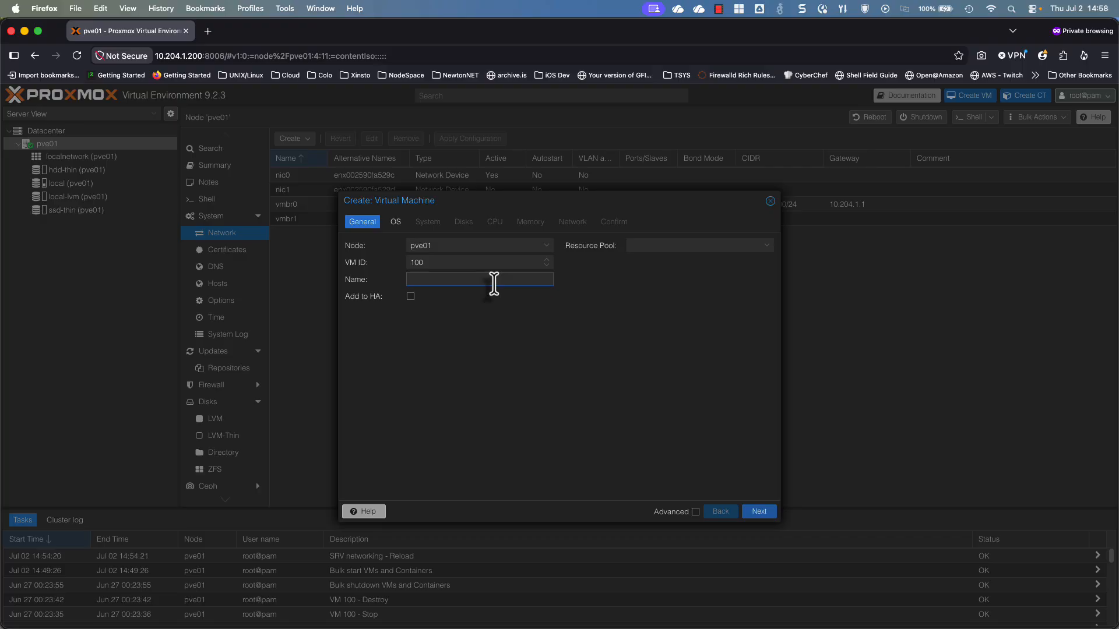
pyautogui.write('_')
pyautogui.press('BackSpace')
pyautogui.write('_')
pyautogui.press('BackSpace')
pyautogui.write('0')
pyautogui.press('BackSpace')
pyautogui.write('Win11-Test')
pyautogui.press('BackSpace')
pyautogui.press('BackSpace')
pyautogui.press('BackSpace')
pyautogui.press('BackSpace')
pyautogui.press('BackSpace')
pyautogui.write('-')
pyautogui.press('BackSpace')
pyautogui.write('_')
pyautogui.press('BackSpace')
pyautogui.press('BackSpace')
pyautogui.press('BackSpace')
pyautogui.press('BackSpace')
pyautogui.press('BackSpace')
pyautogui.press('BackSpace')
pyautogui.write('PROD-Win')
pyautogui.press('BackSpace')
pyautogui.press('BackSpace')
pyautogui.press('BackSpace')
pyautogui.press('BackSpace')
pyautogui.press('BackSpace')
pyautogui.press('BackSpace')
pyautogui.press('BackSpace')
pyautogui.press('BackSpace')
pyautogui.press('BackSpace')
pyautogui.write('TEST-WIN11')
# Choose the Windows 11 business editions ISO from local storage as the install image
pyautogui.click(759, 511)
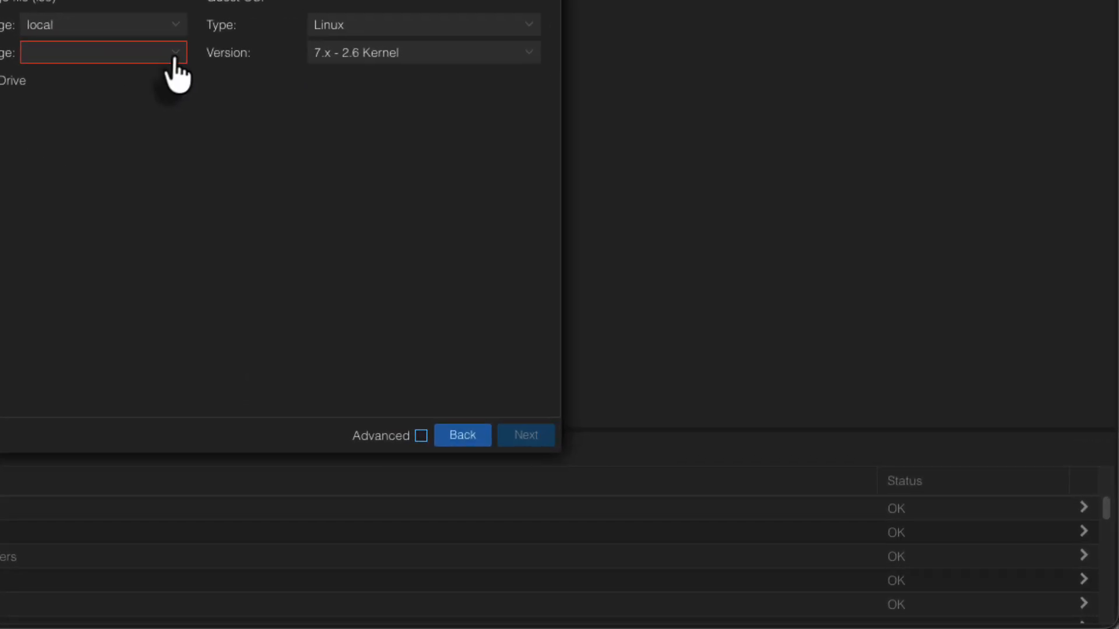
pyautogui.click(175, 57)
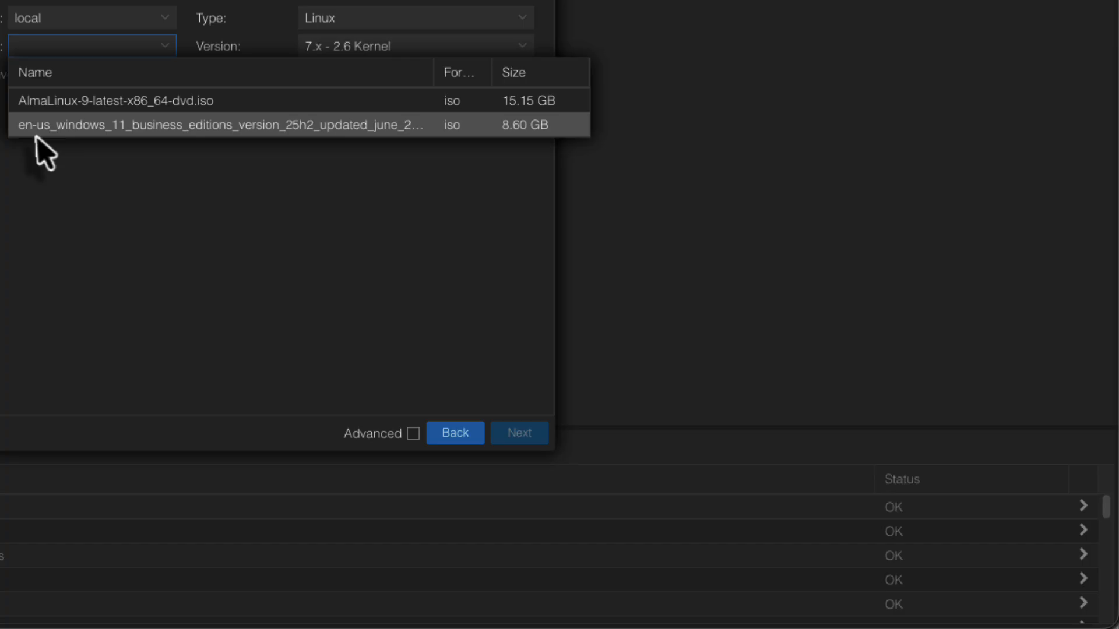
pyautogui.click(128, 134)
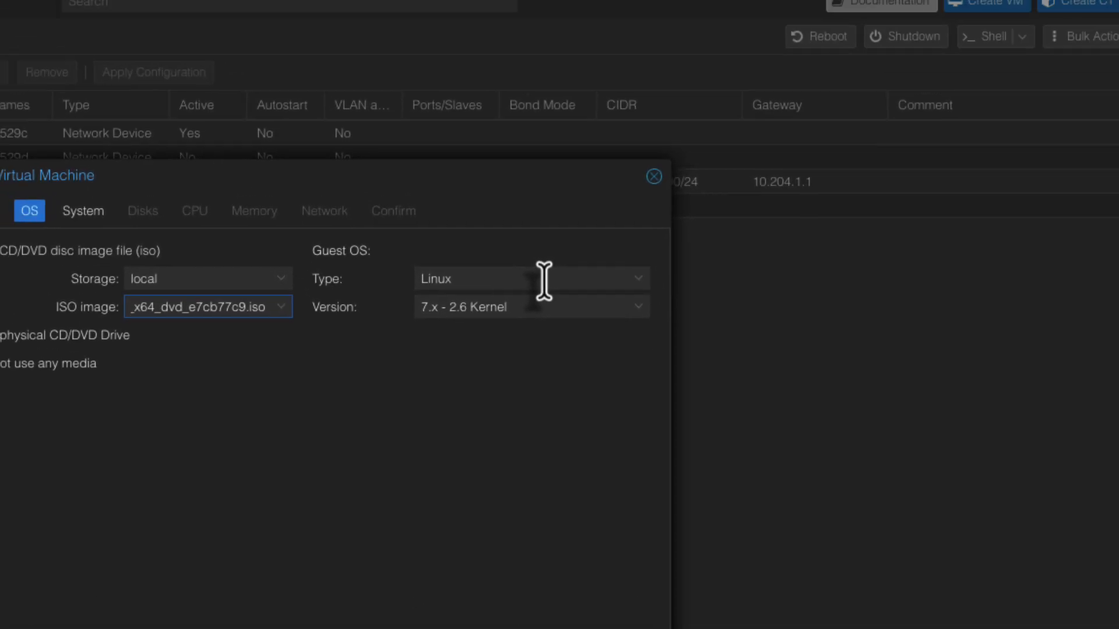
pyautogui.click(544, 279)
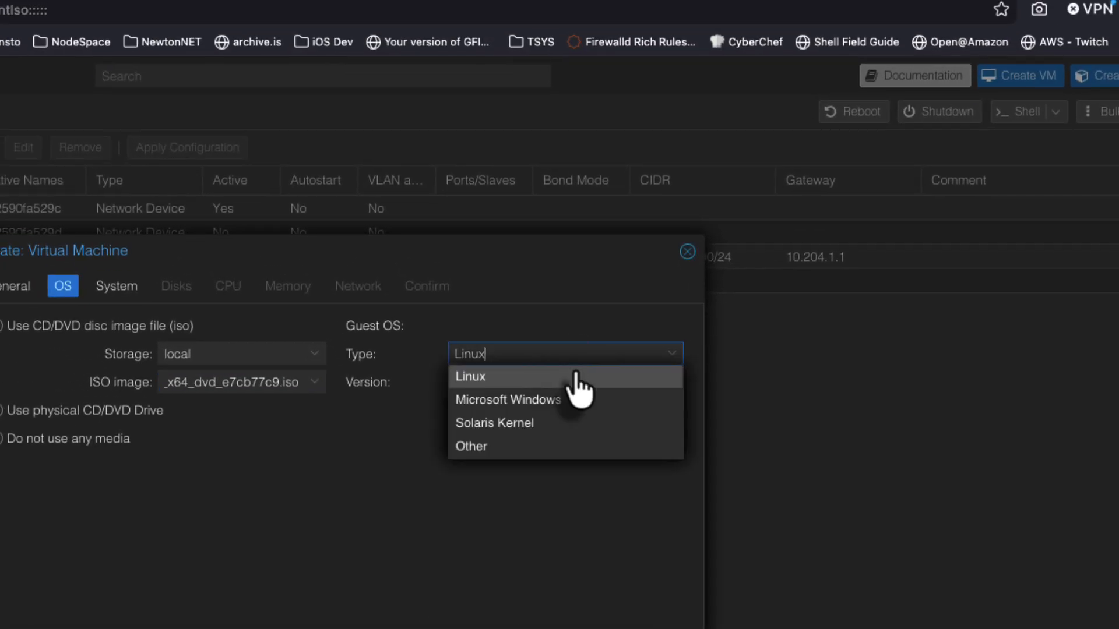
# Set the guest OS to Microsoft Windows, version 11/2022/2025
pyautogui.click(574, 403)
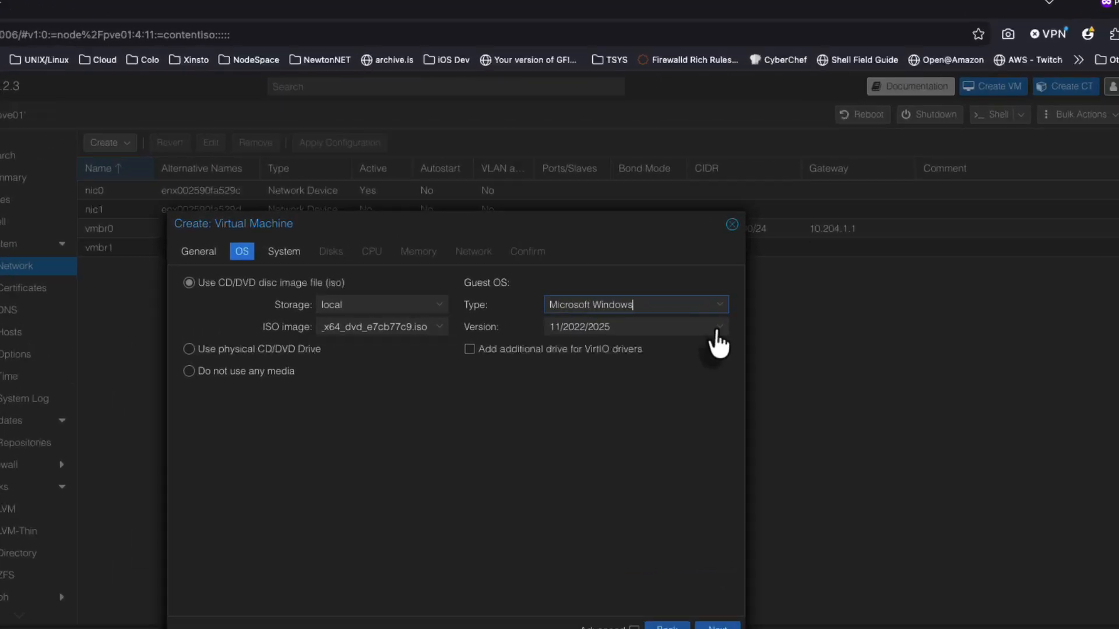
pyautogui.click(719, 329)
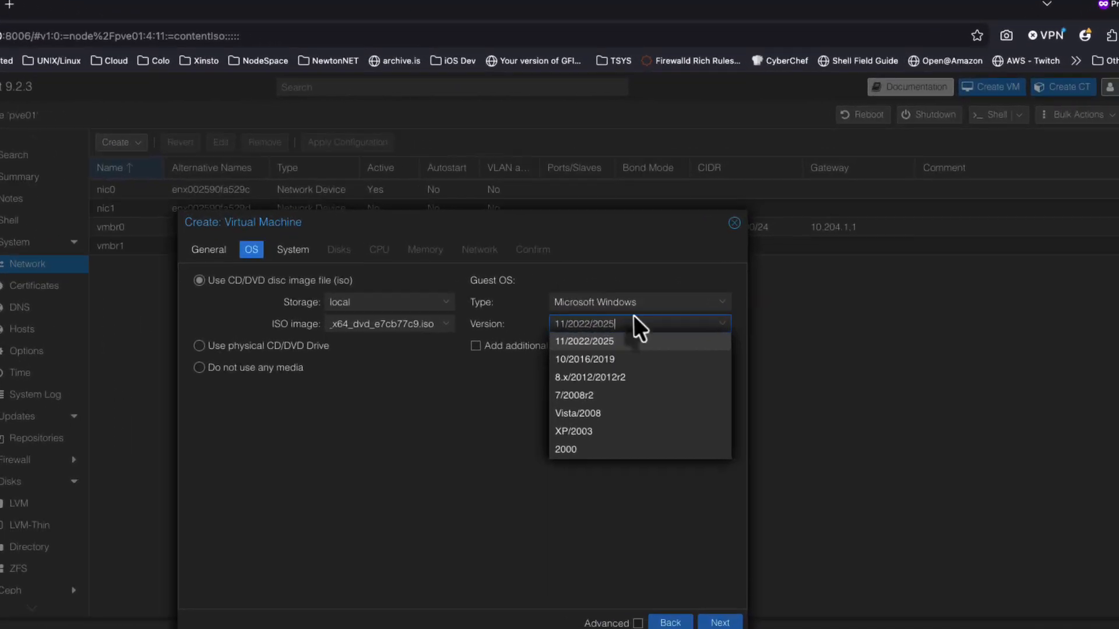
pyautogui.click(563, 343)
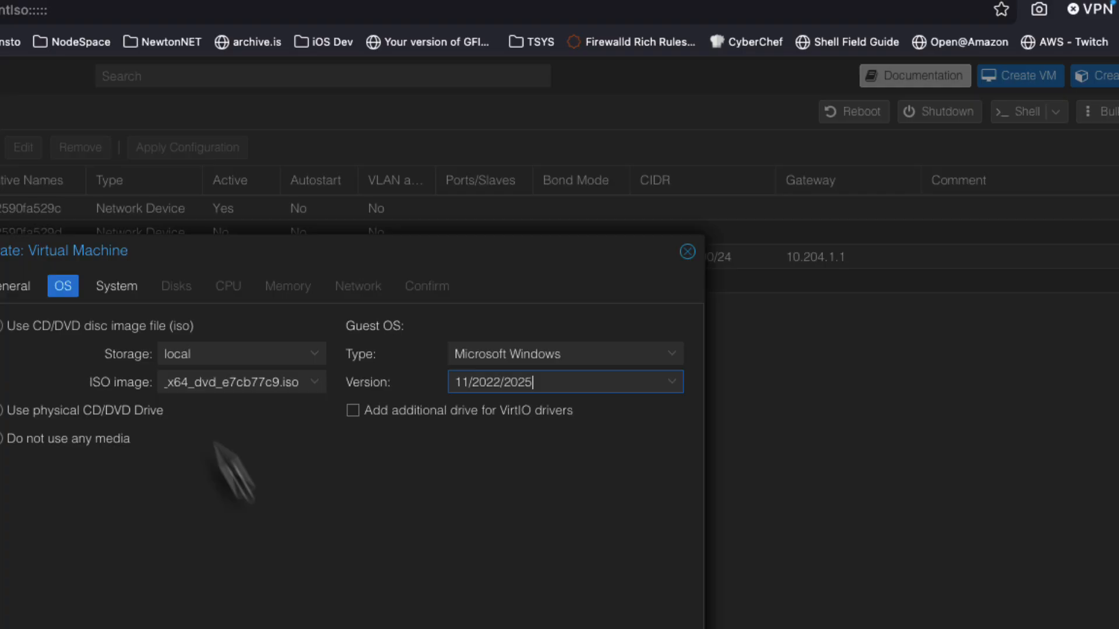
pyautogui.click(119, 286)
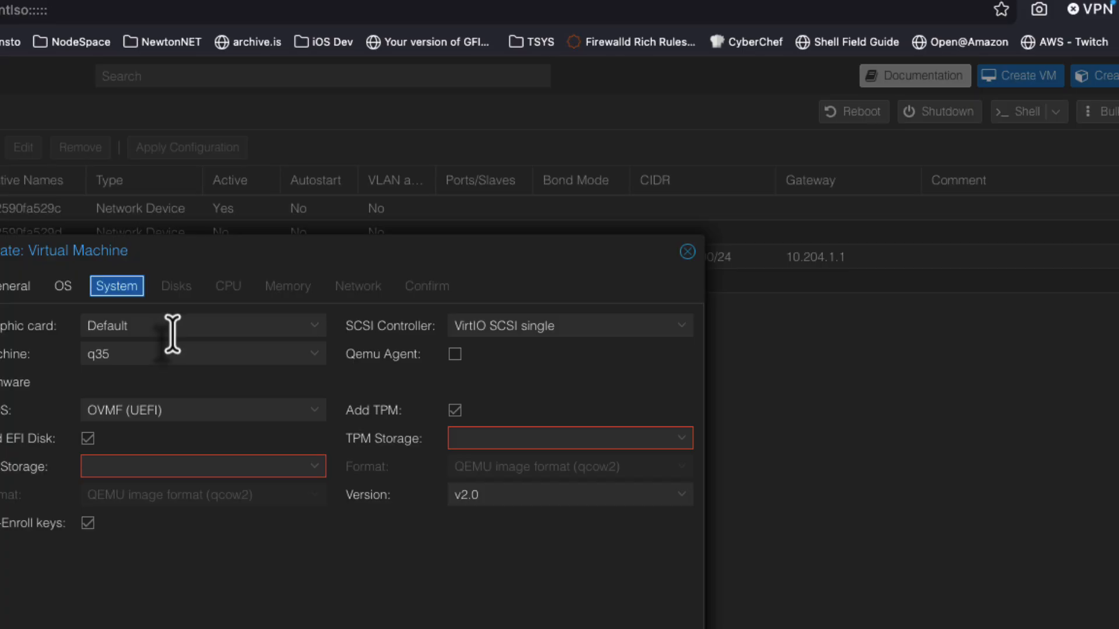
# Store both the EFI disk and the TPM state on local-lvm
pyautogui.click(314, 468)
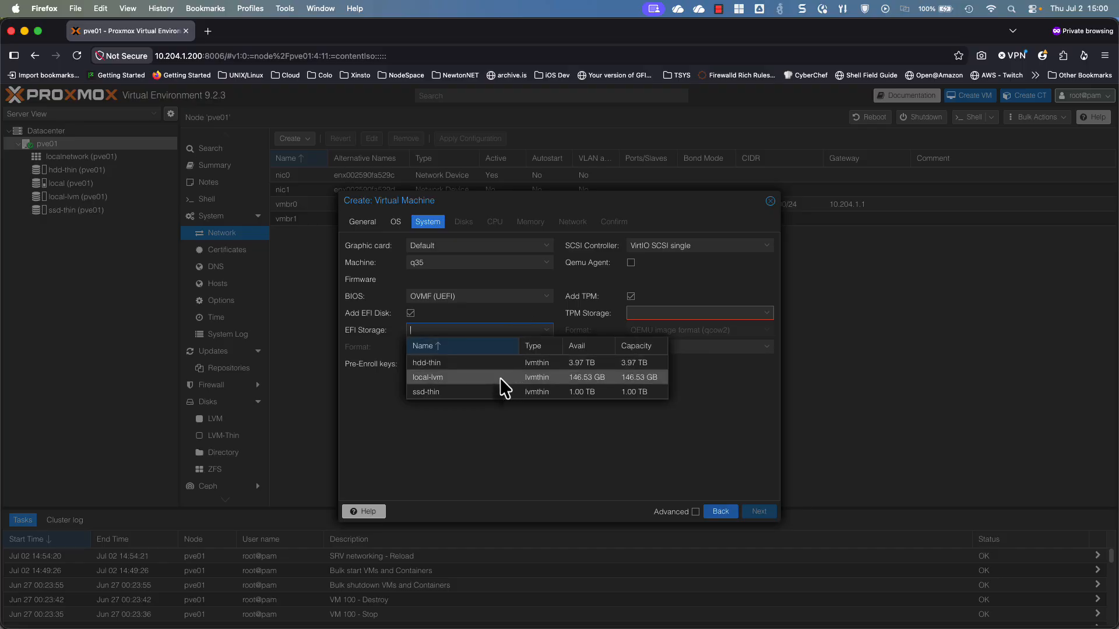
pyautogui.click(501, 378)
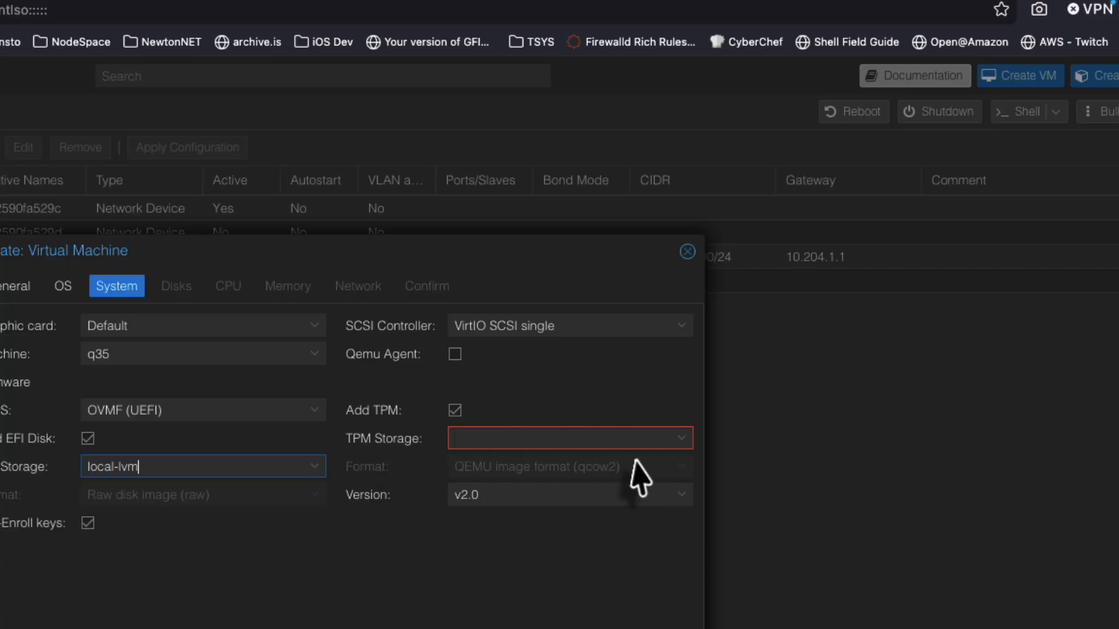
pyautogui.click(676, 443)
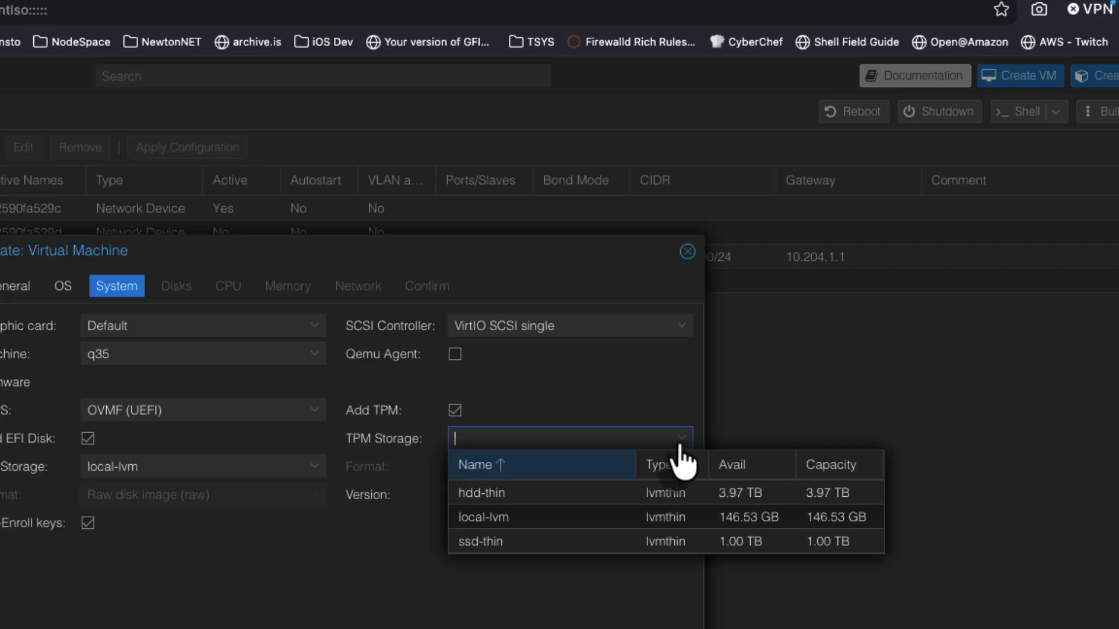
pyautogui.click(609, 517)
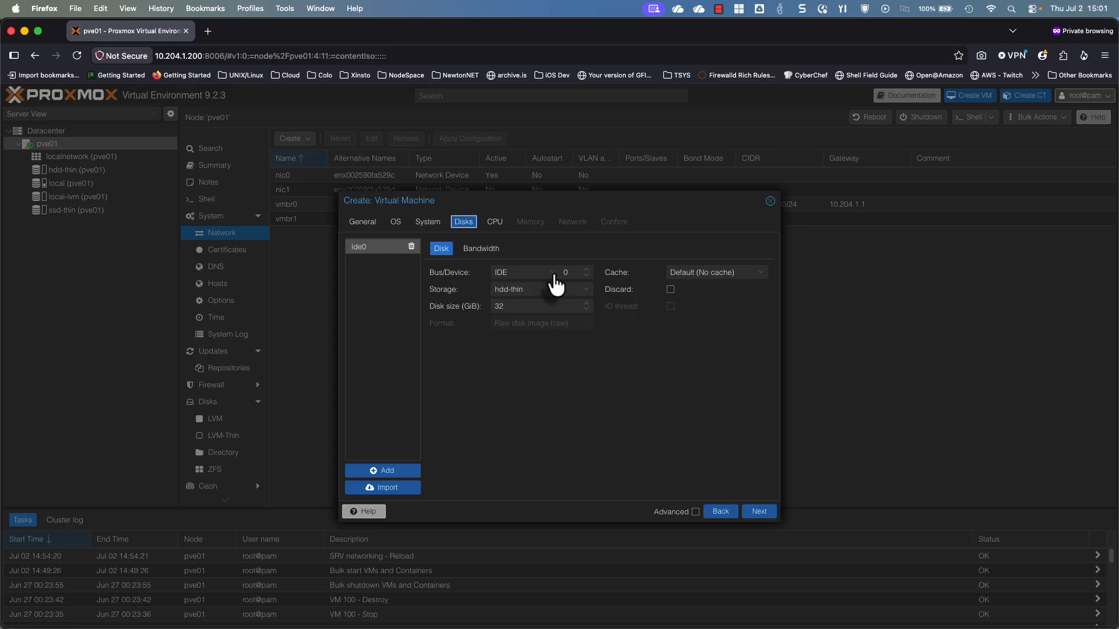
# Switch the hard disk bus from IDE to SATA (sata0), keeping 32 GiB on hdd-thin
pyautogui.click(551, 274)
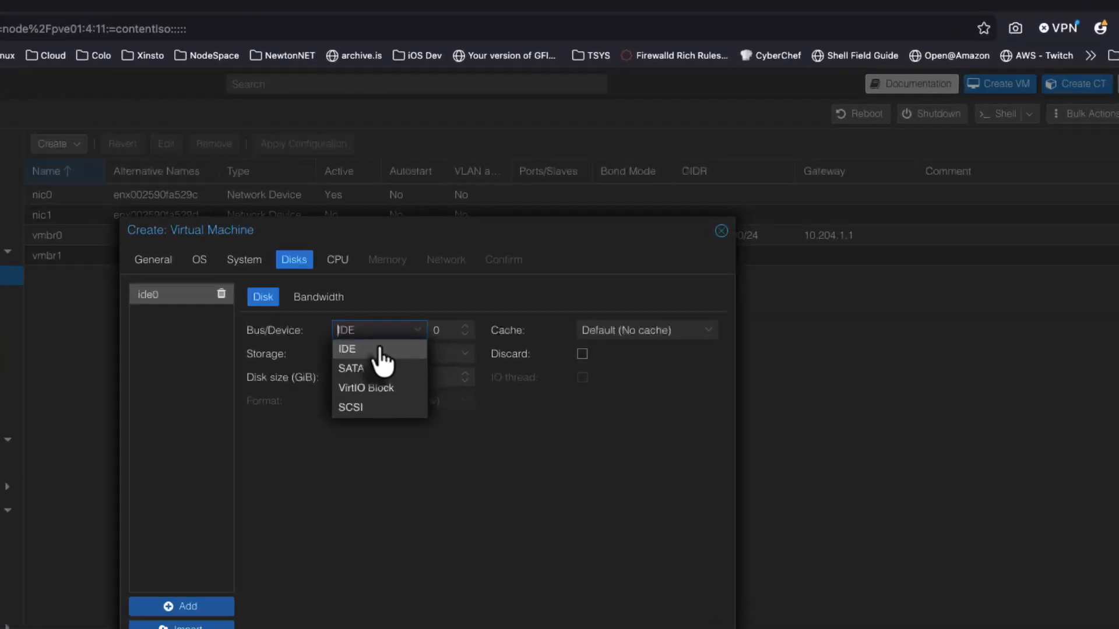
pyautogui.click(380, 352)
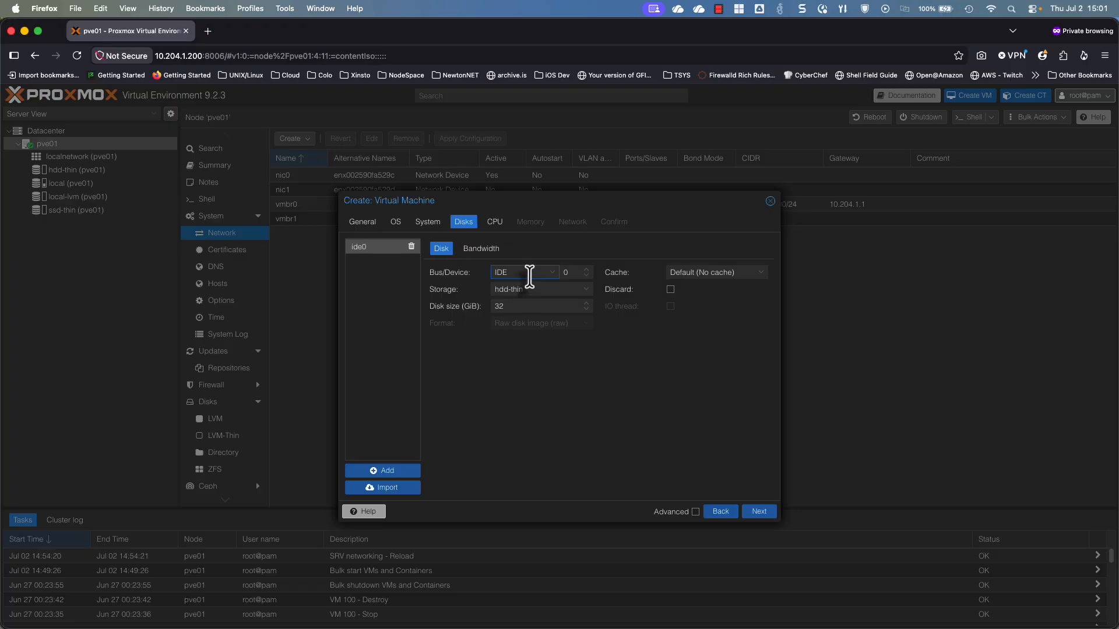
pyautogui.click(551, 277)
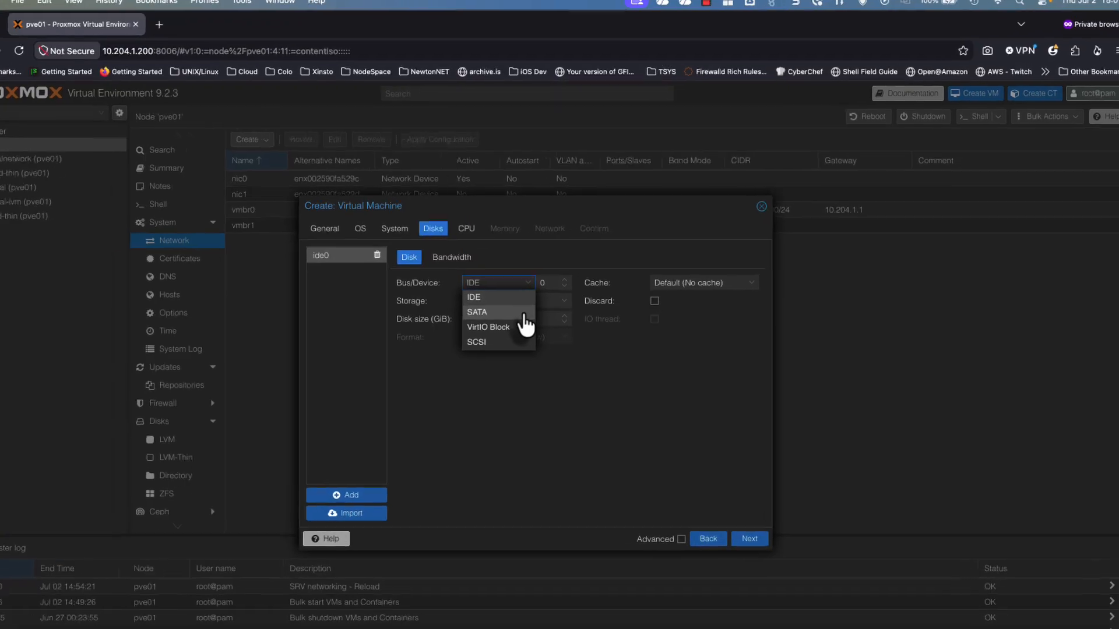
pyautogui.click(548, 301)
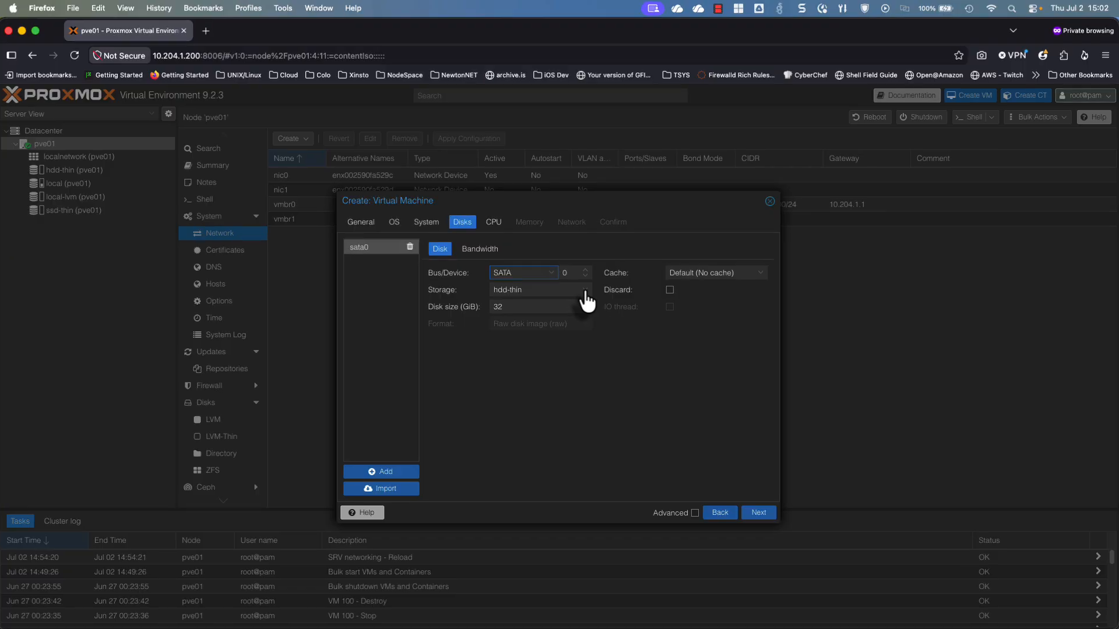
pyautogui.click(585, 295)
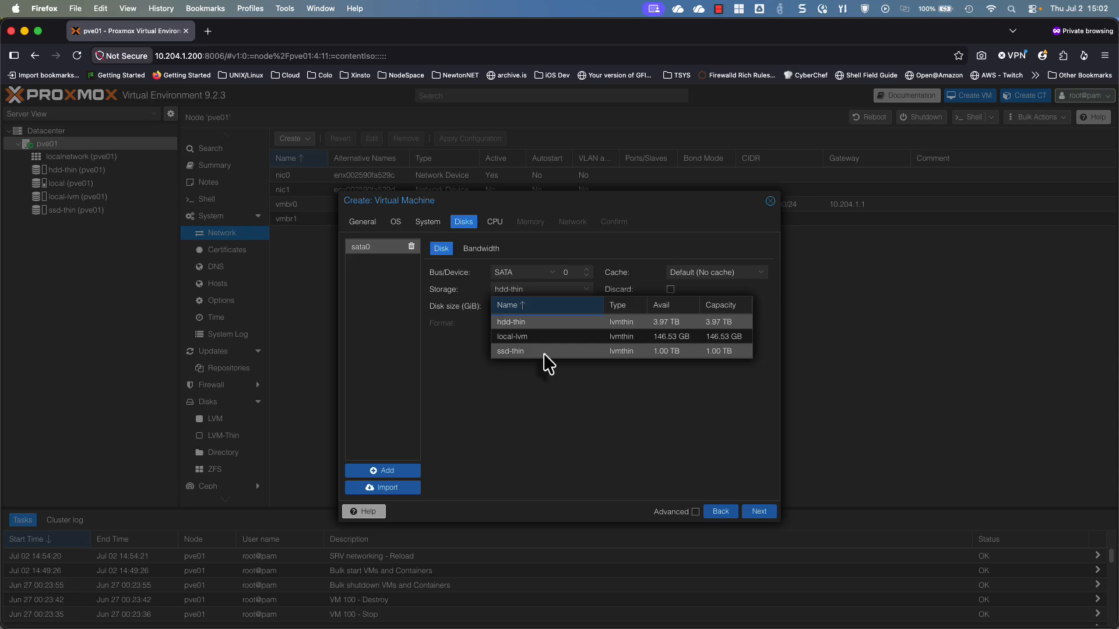
# Move the disk to ssd-thin, resize it to 150 GiB, and enable Discard and SSD emulation
pyautogui.click(543, 352)
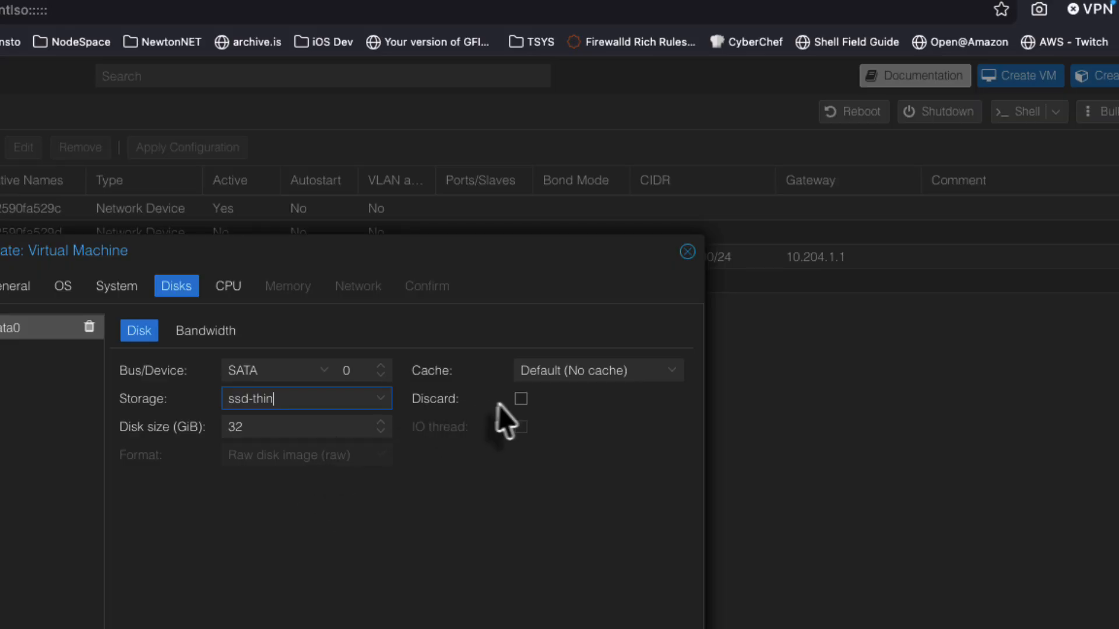
pyautogui.click(521, 401)
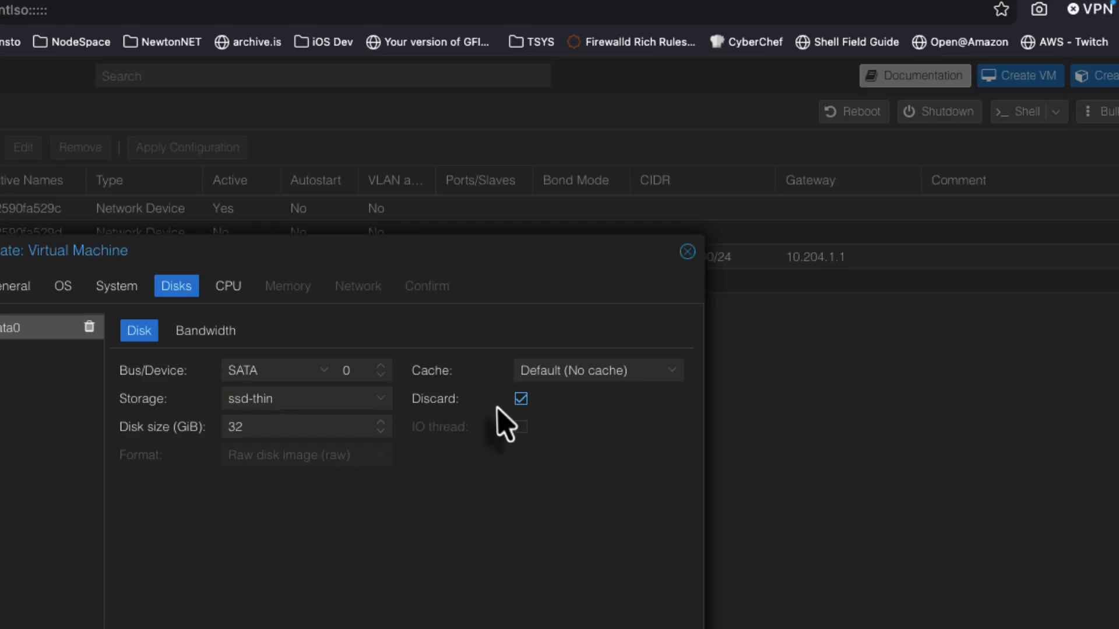
pyautogui.doubleClick(248, 427)
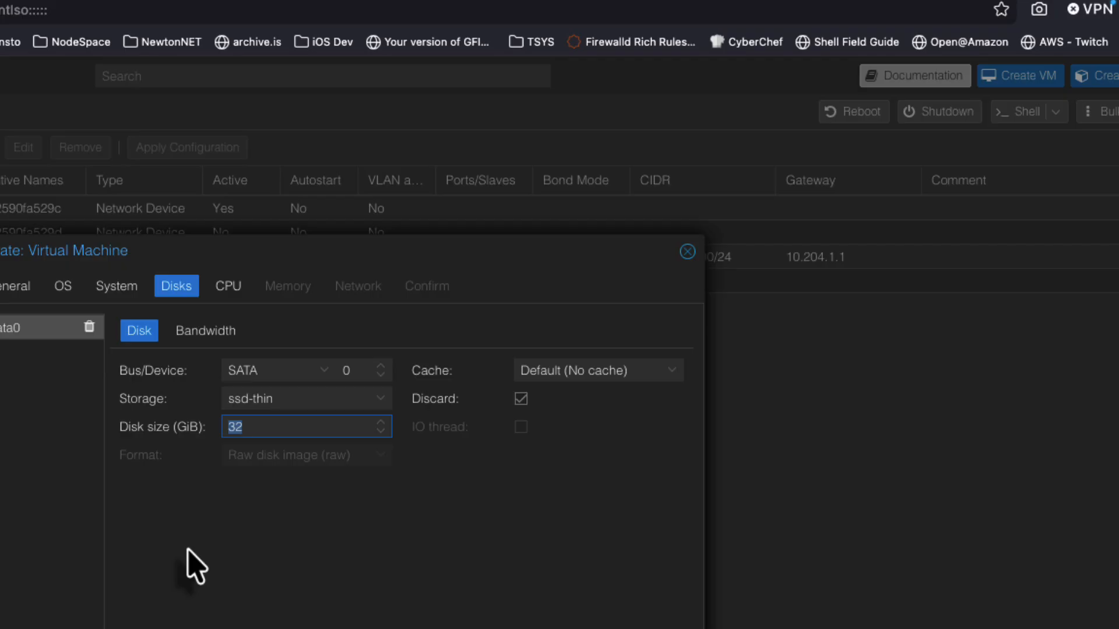
pyautogui.write('150')
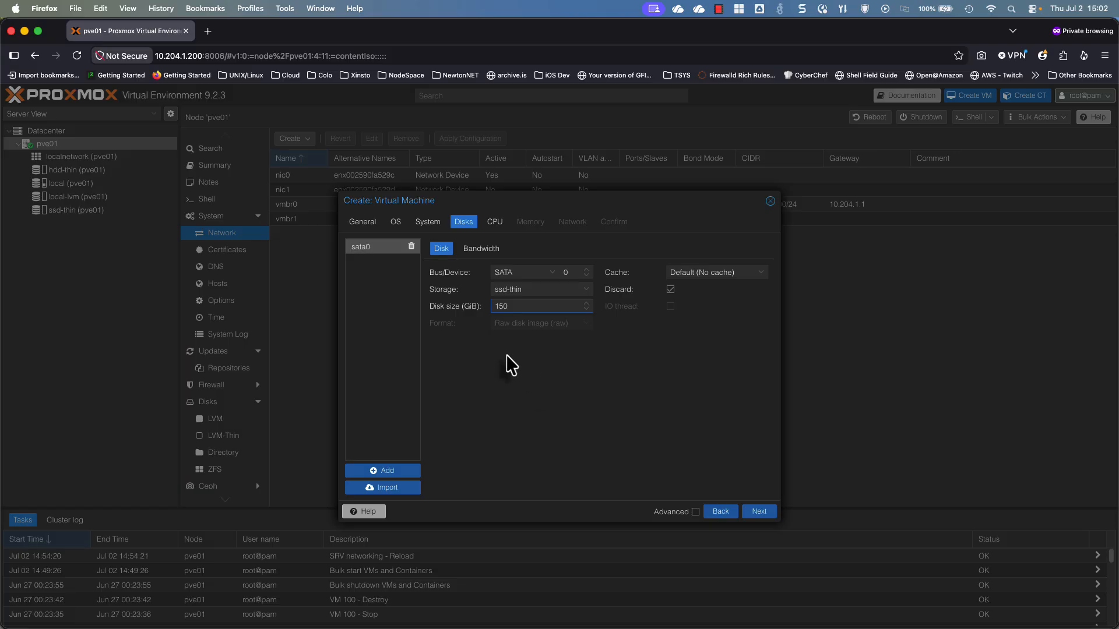
pyautogui.click(695, 513)
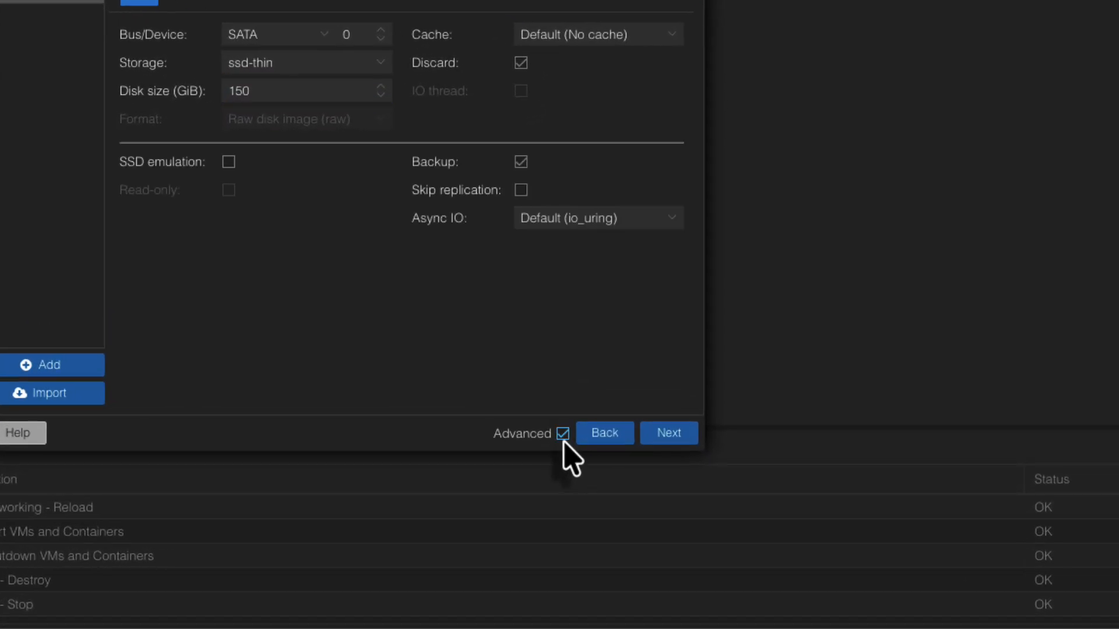
pyautogui.click(229, 162)
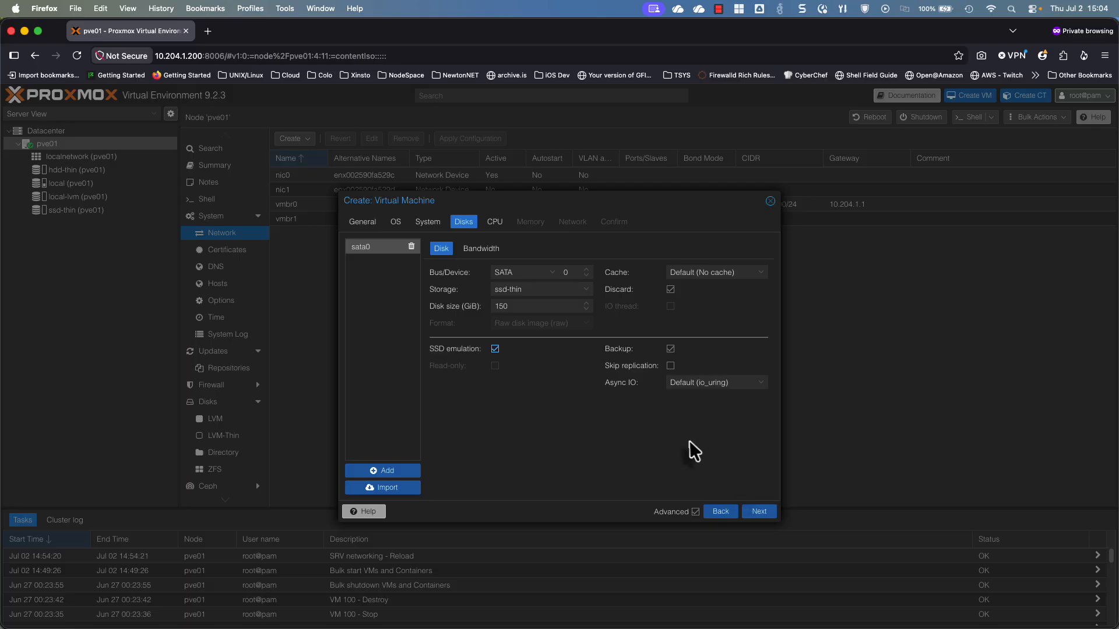
# Give the VM 1 socket with 8 cores, keeping the default x86-64-v2-AES CPU type
pyautogui.click(749, 513)
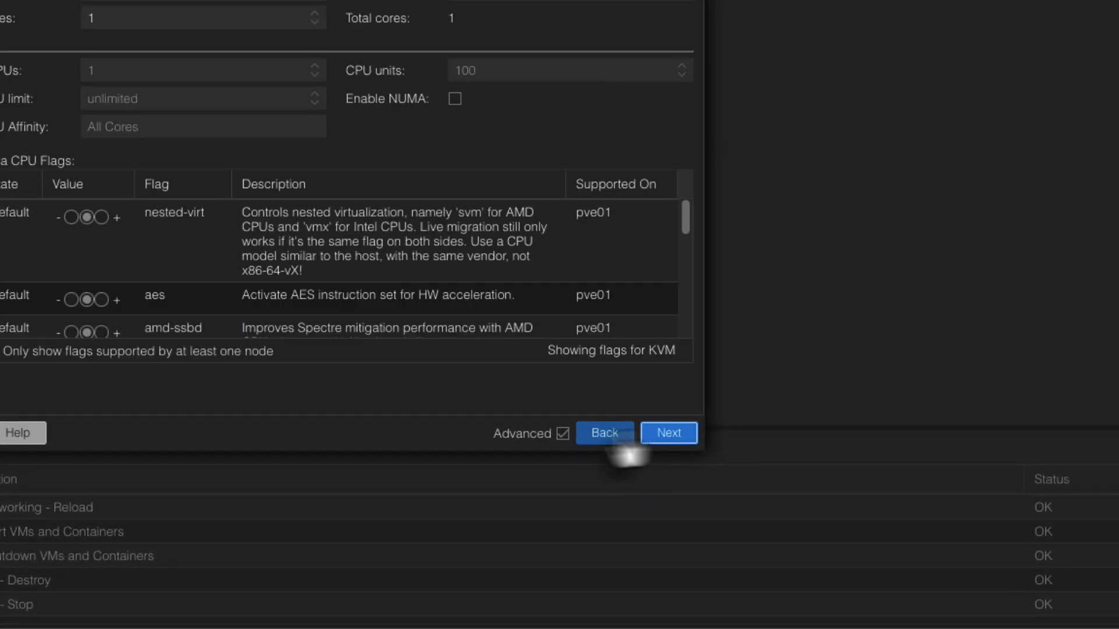
pyautogui.click(561, 436)
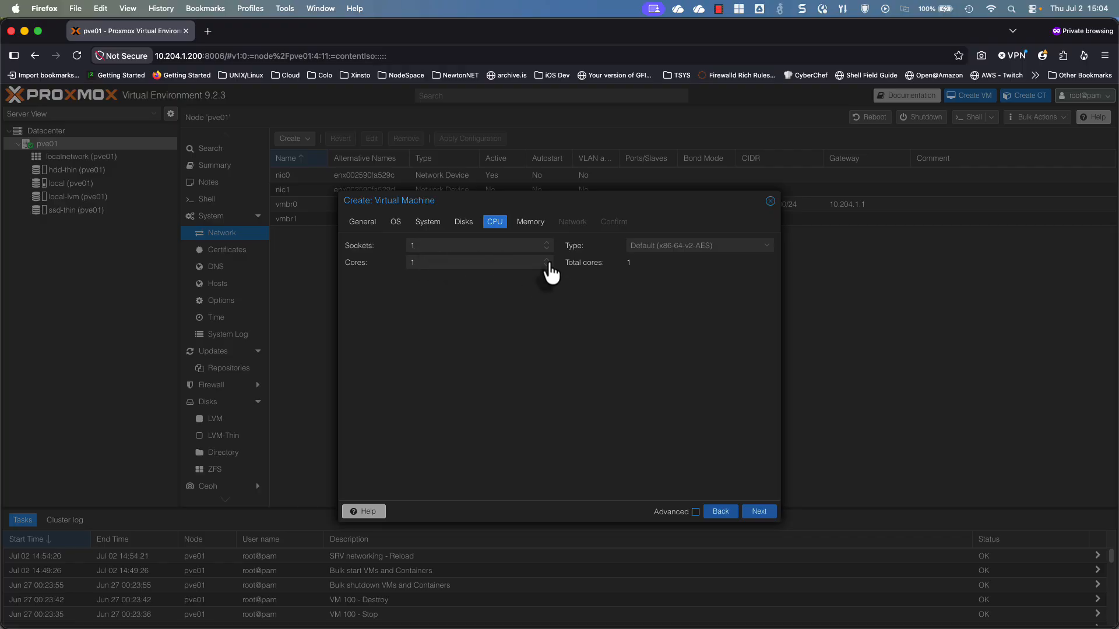
pyautogui.click(548, 260)
pyautogui.click(547, 260)
pyautogui.click(548, 260)
pyautogui.click(548, 260)
pyautogui.click(548, 260)
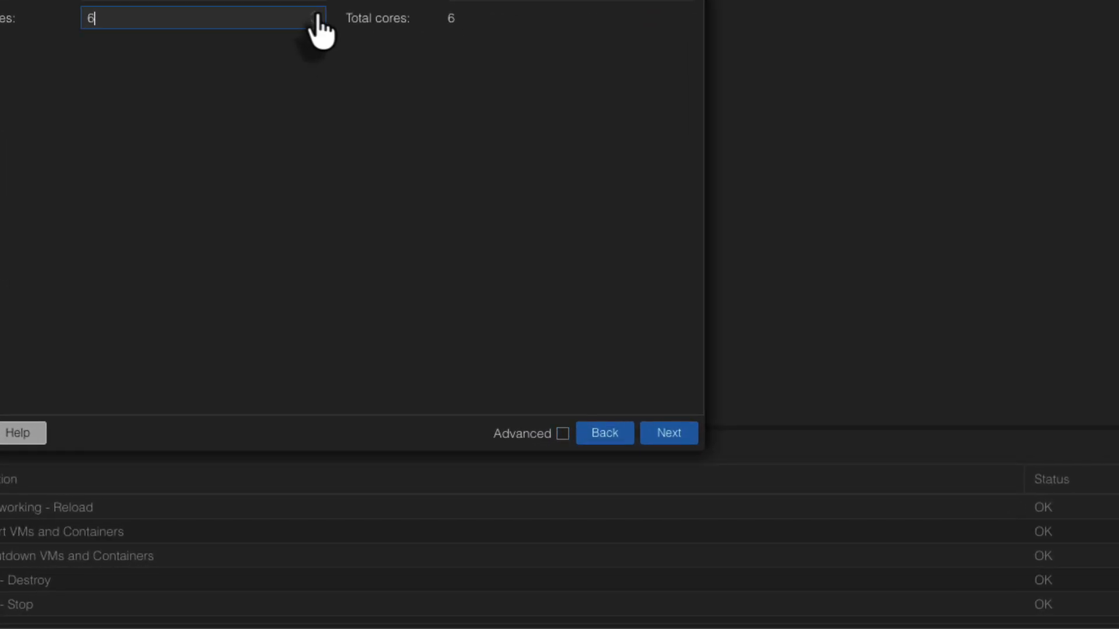
pyautogui.click(318, 18)
pyautogui.click(318, 17)
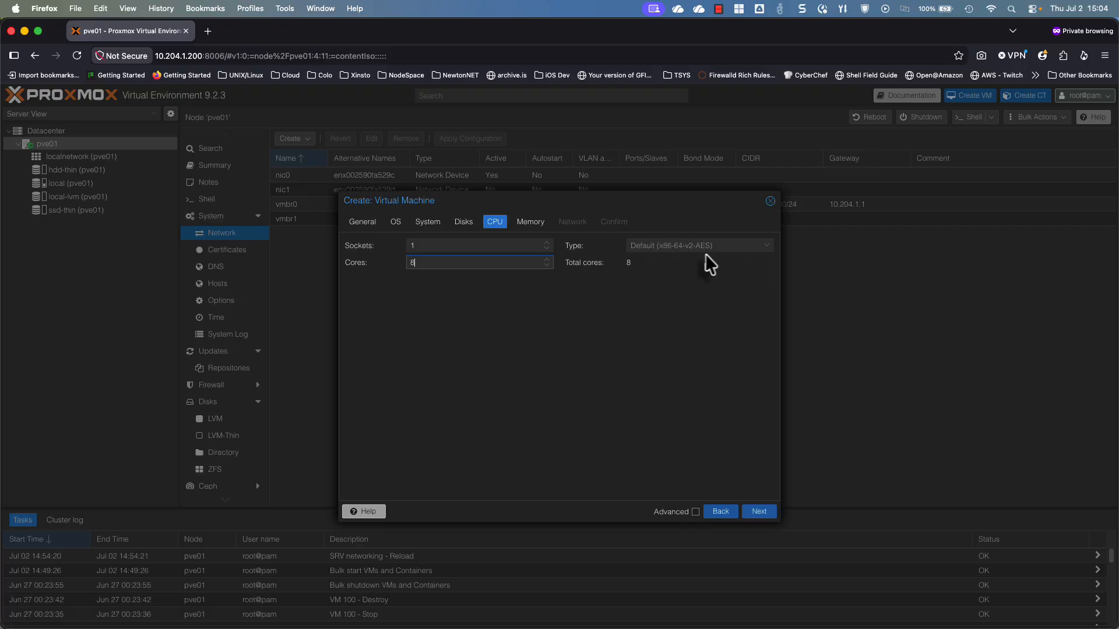
pyautogui.click(761, 245)
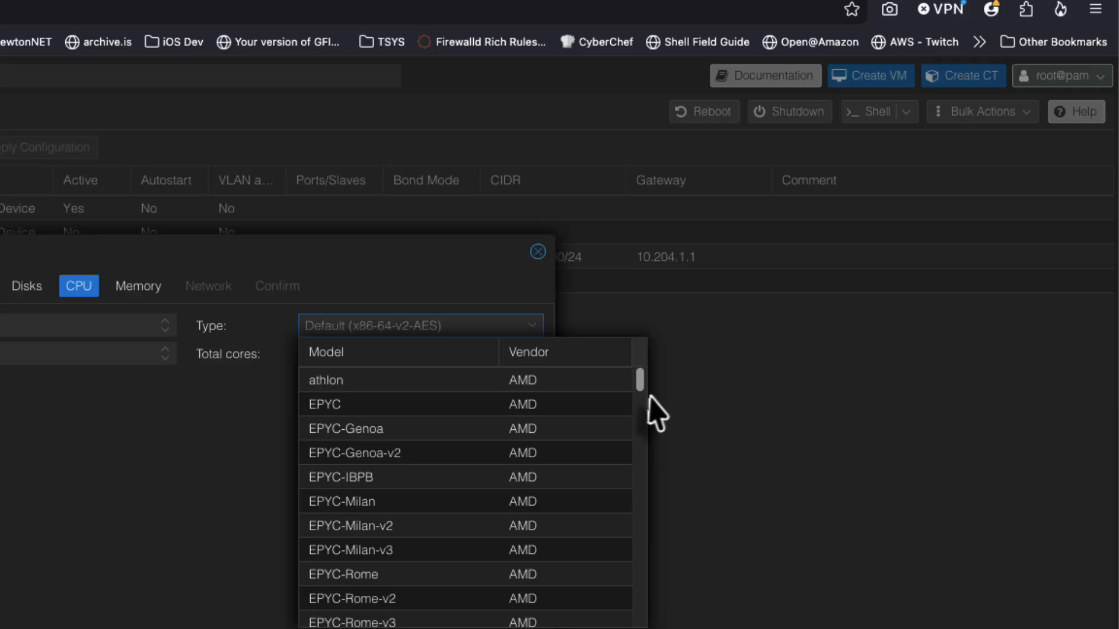
pyautogui.scroll(-15, 650, 455)
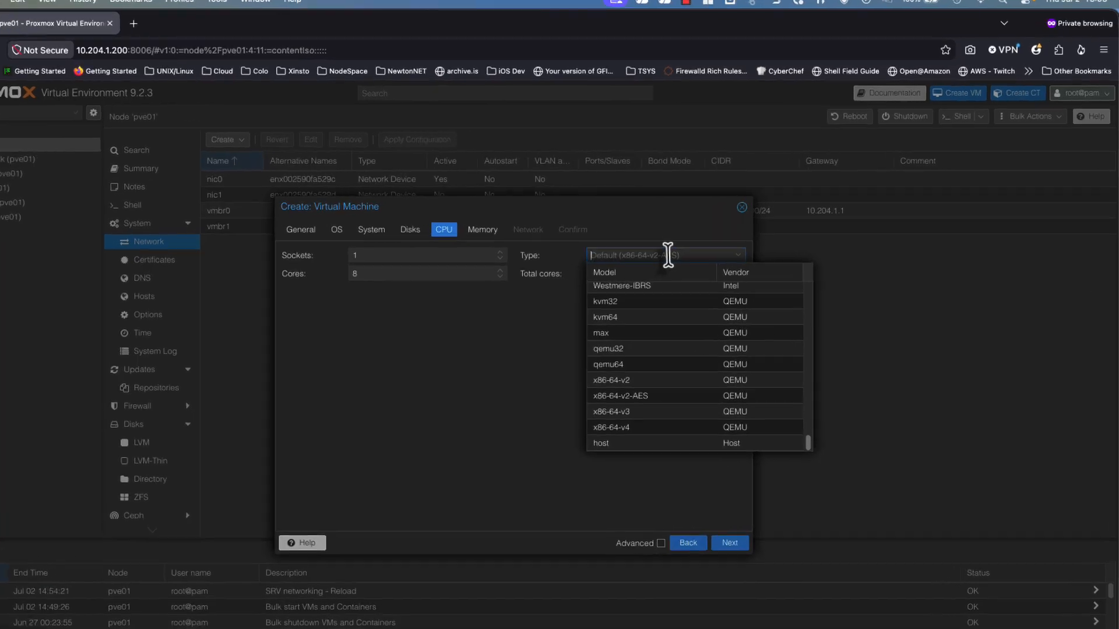
pyautogui.click(711, 244)
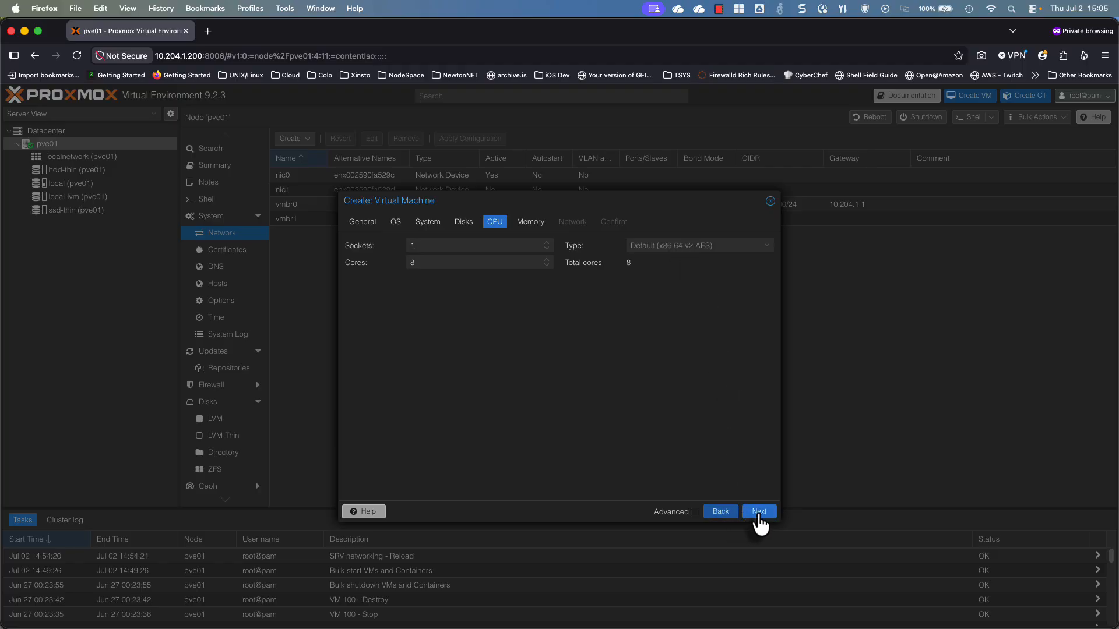
# On the Memory tab, replace the old memory value with 16384 MiB
pyautogui.click(759, 511)
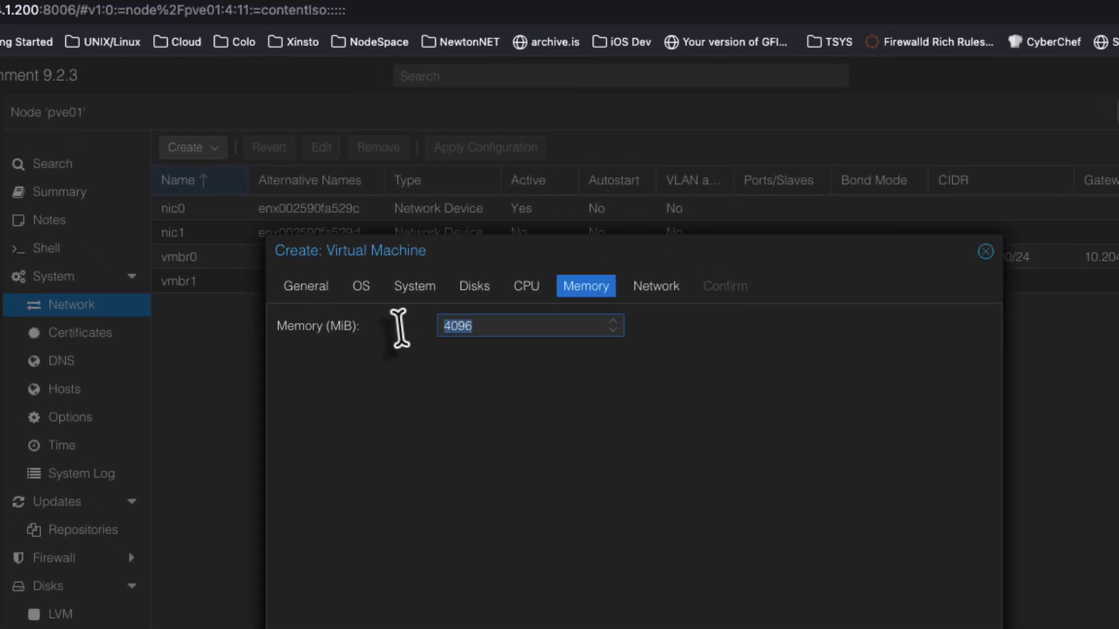
pyautogui.click(609, 459)
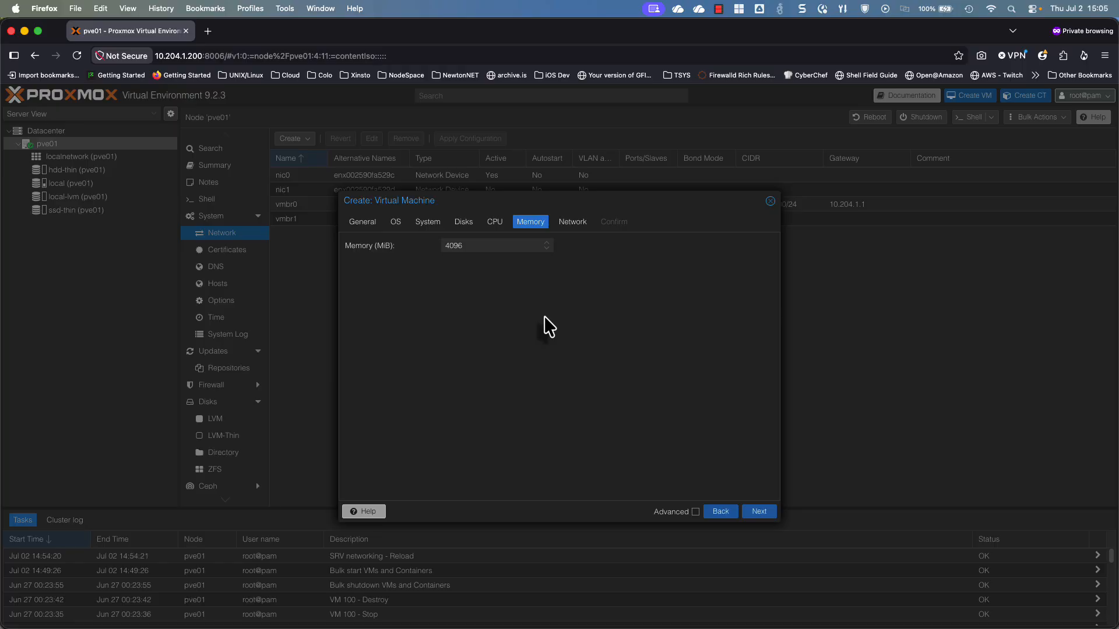
pyautogui.click(446, 245)
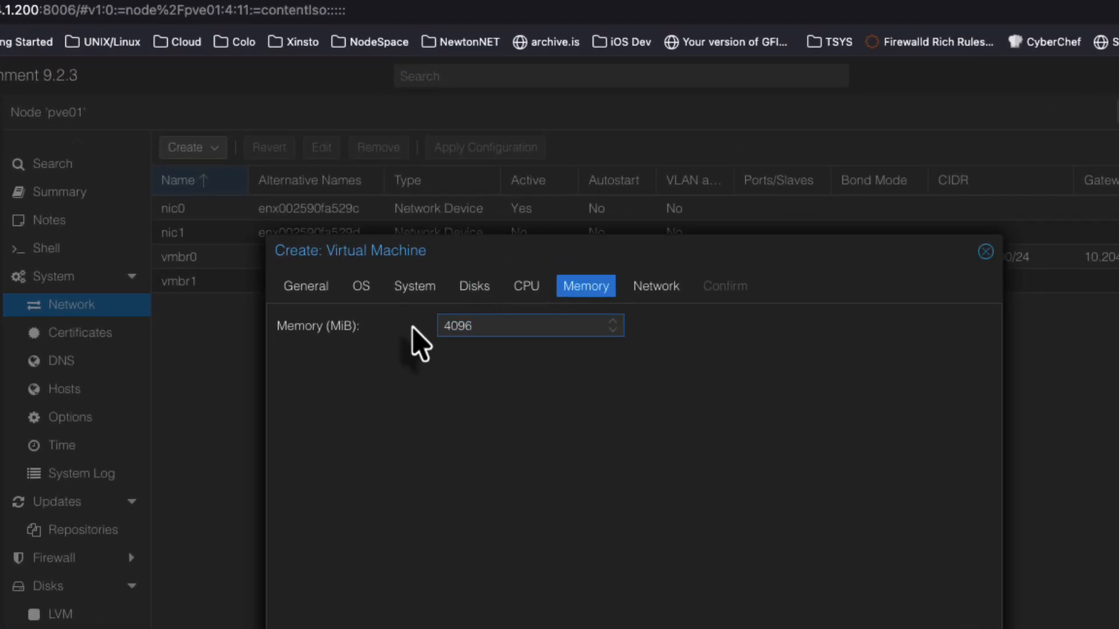
pyautogui.write('8192')
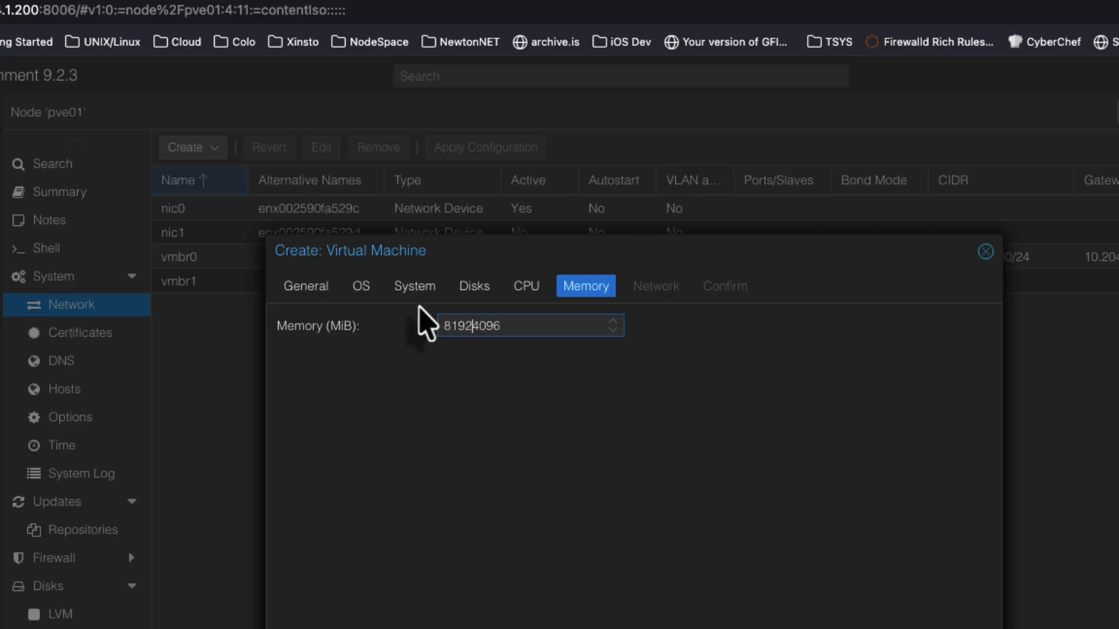
pyautogui.moveTo(478, 327); pyautogui.dragTo(578, 328)
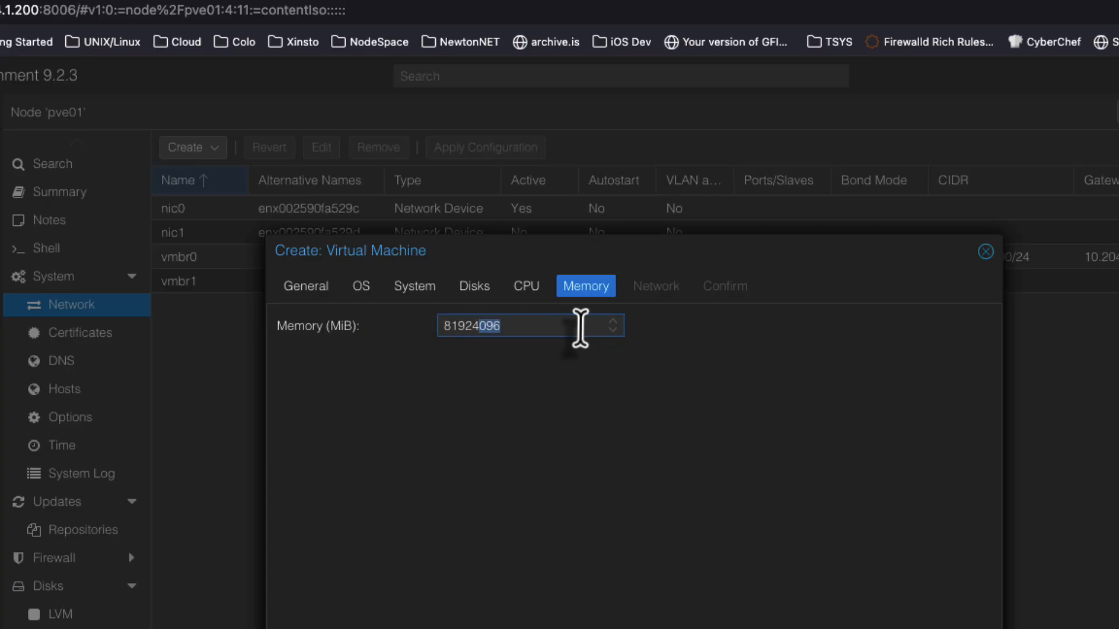
pyautogui.press('BackSpace')
pyautogui.press('BackSpace')
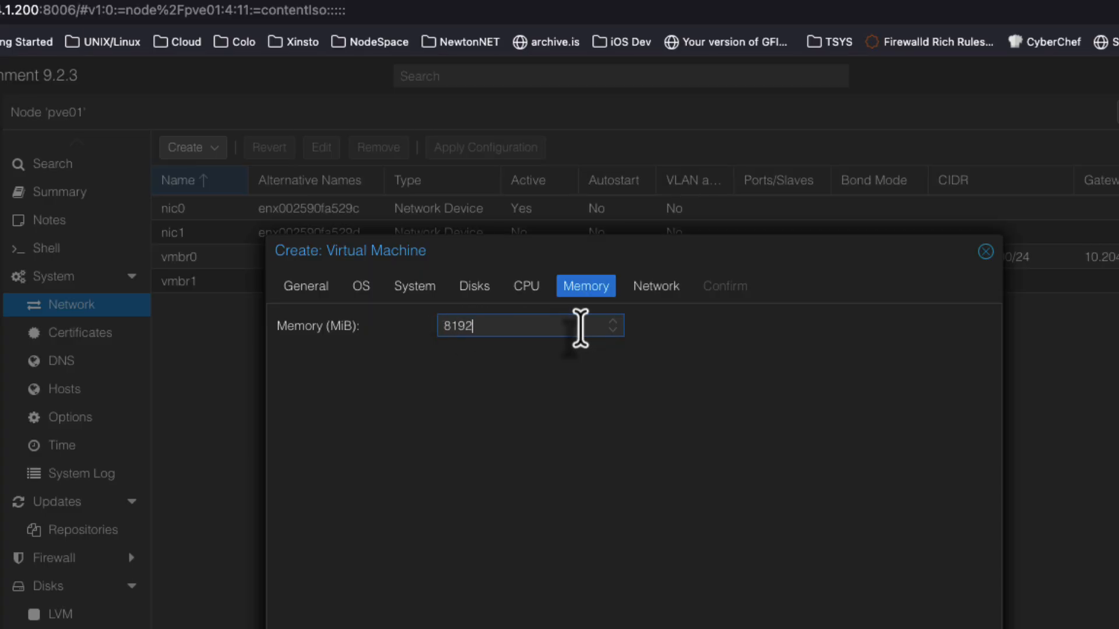
pyautogui.press('BackSpace')
pyautogui.press('BackSpace')
pyautogui.press('BackSpace')
pyautogui.press('BackSpace')
pyautogui.write('16384')
pyautogui.click(622, 386)
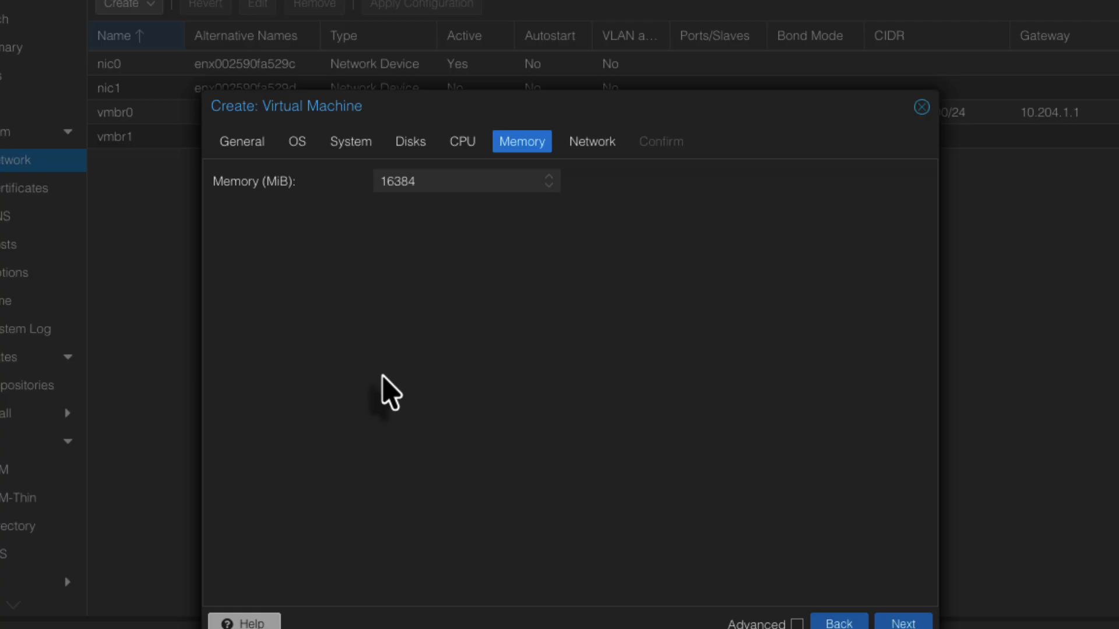
# Attach the network device to bridge vmbr0 after briefly trying vmbr1, keeping Intel E1000 and firewall
pyautogui.click(888, 623)
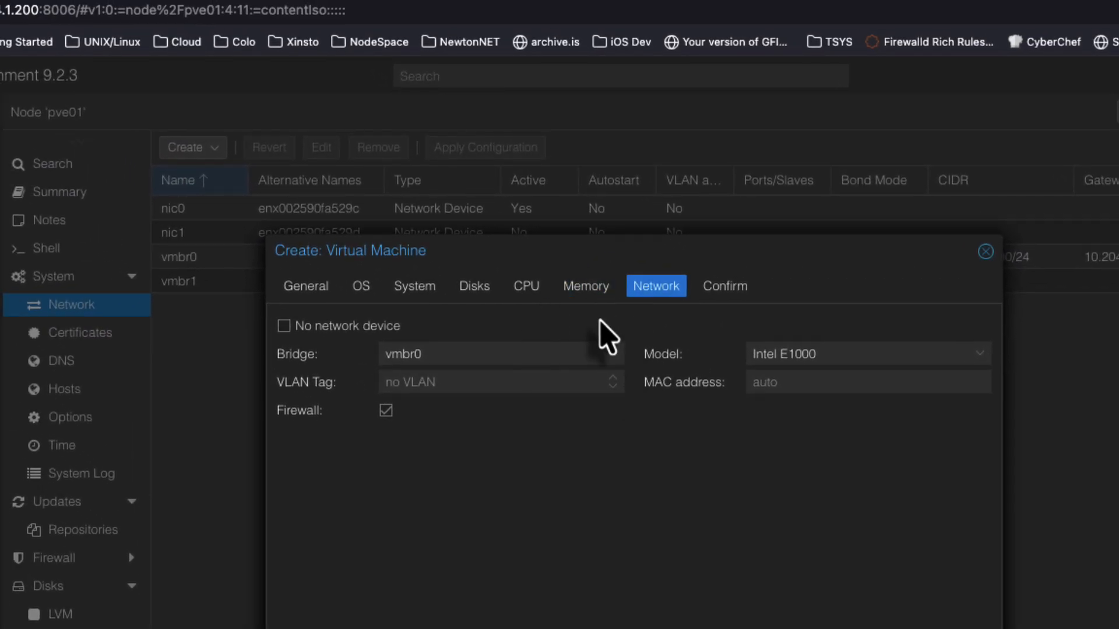
pyautogui.click(611, 356)
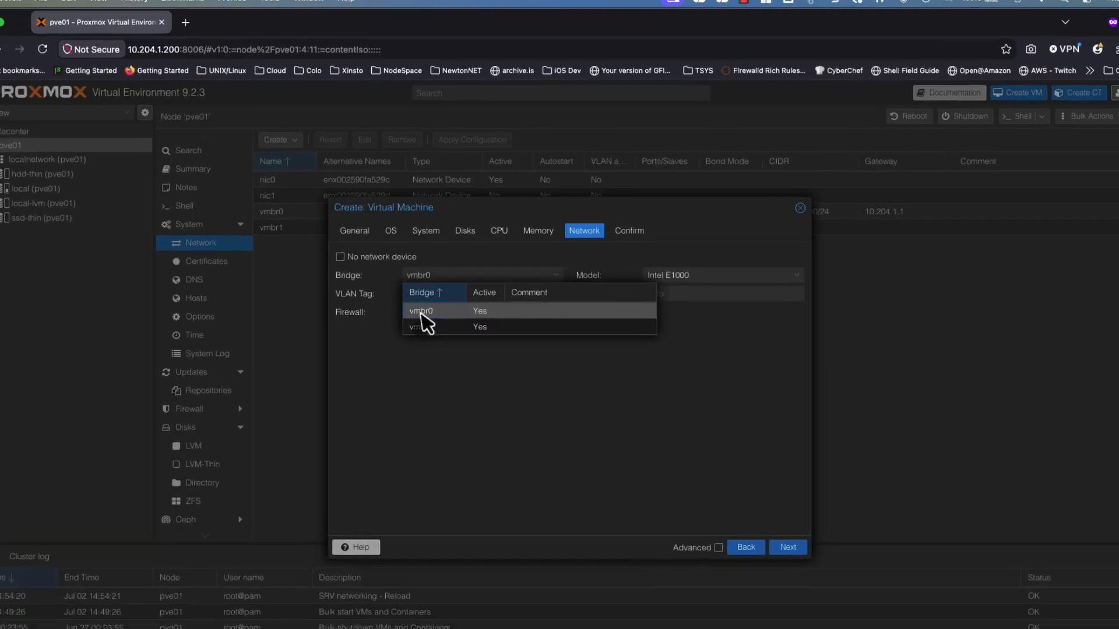
pyautogui.click(439, 309)
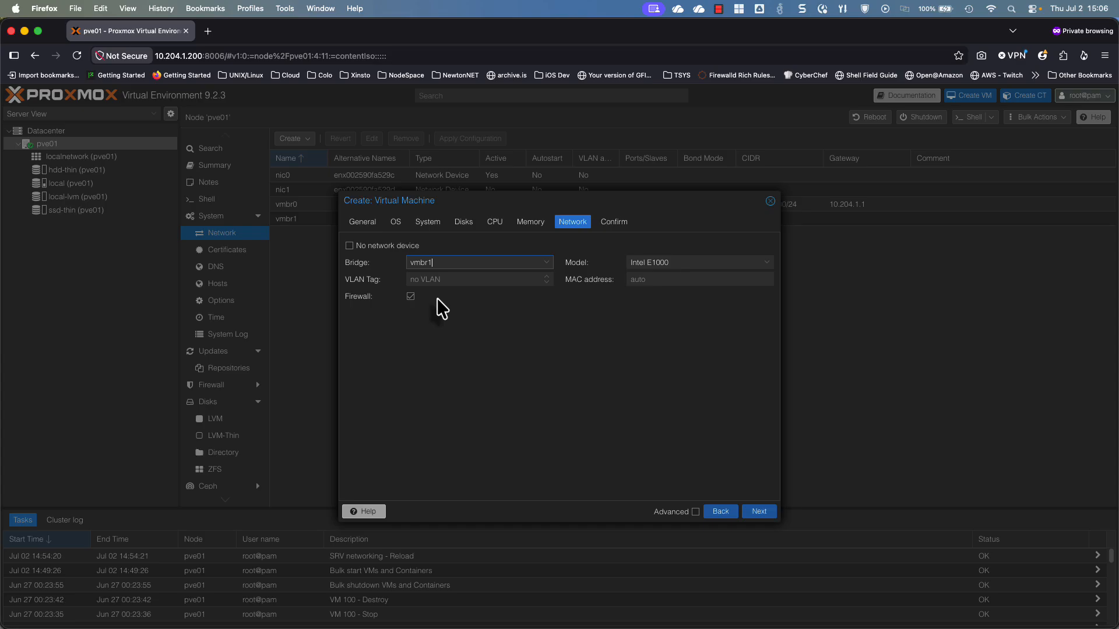
pyautogui.click(544, 263)
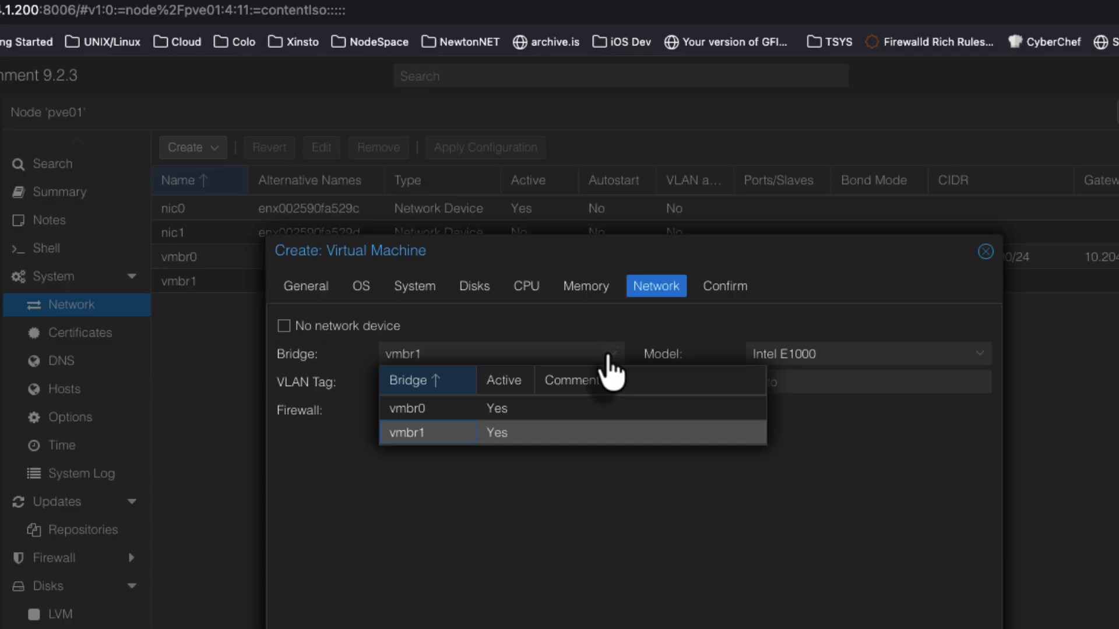
pyautogui.click(449, 411)
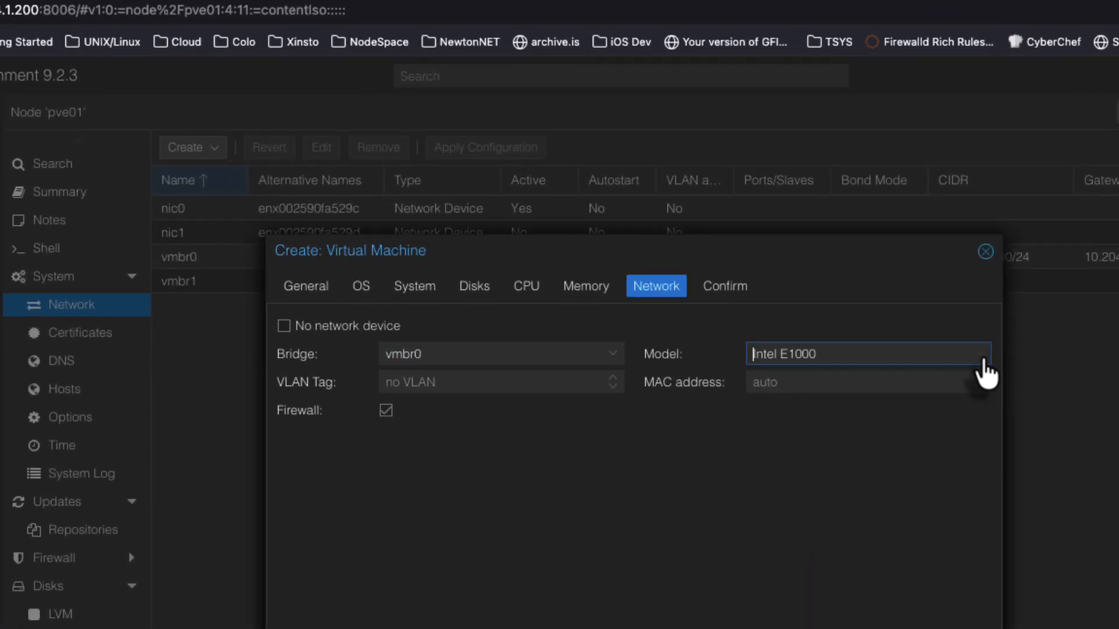
pyautogui.click(768, 267)
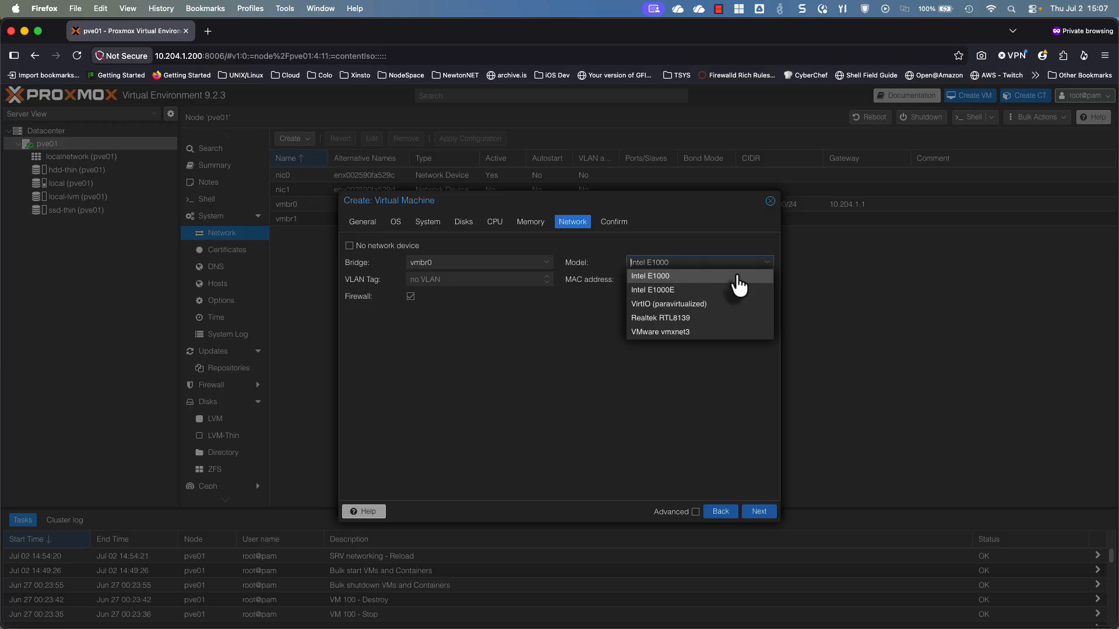
pyautogui.click(740, 278)
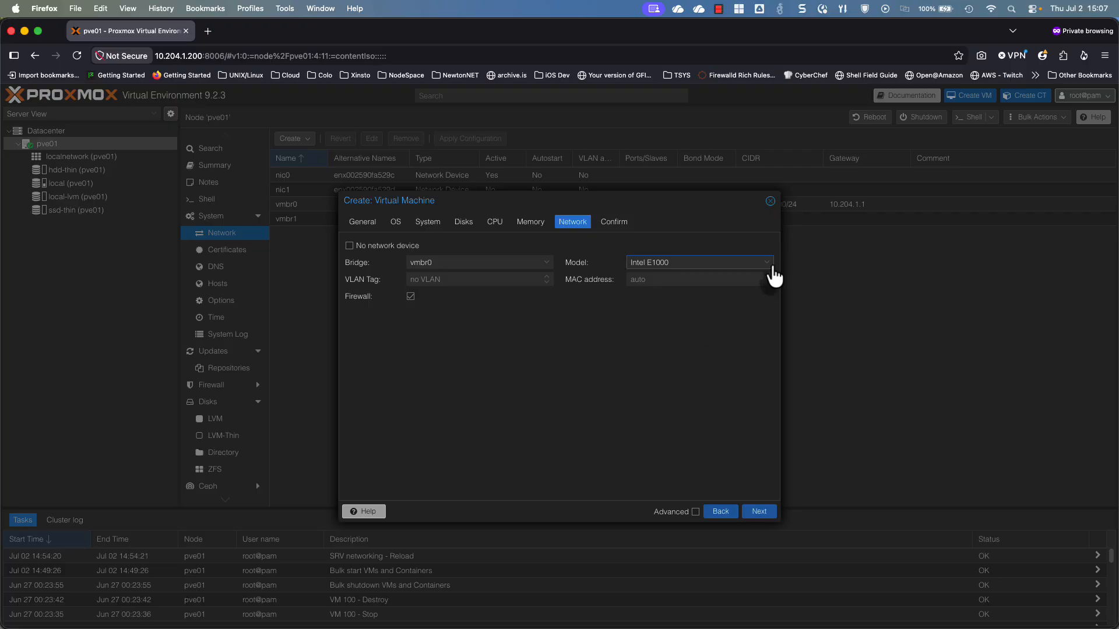
pyautogui.click(773, 269)
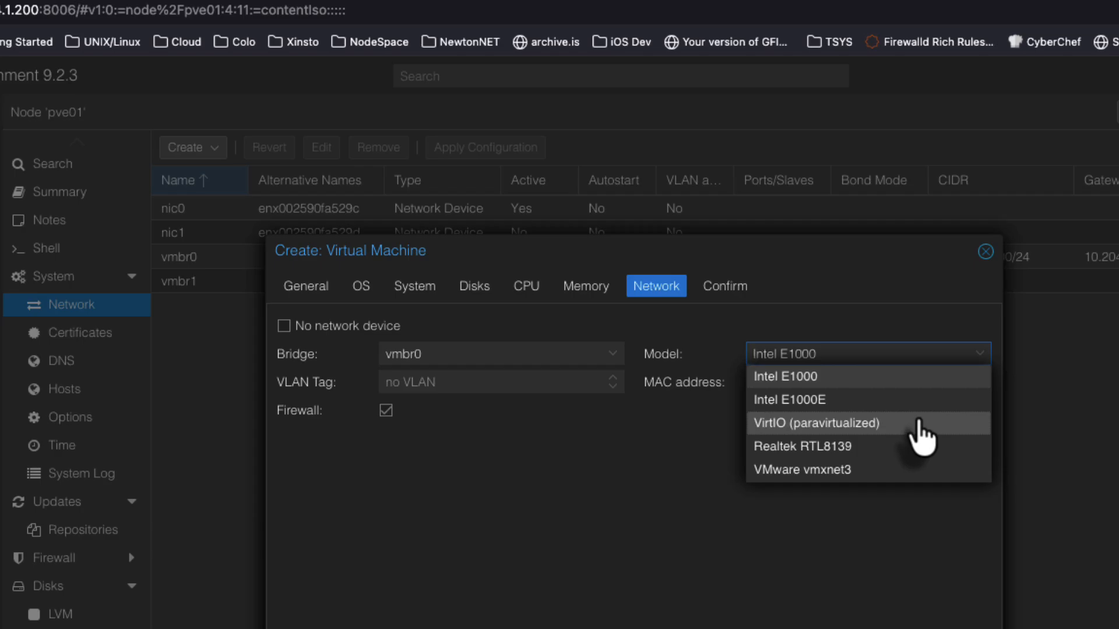
pyautogui.click(904, 377)
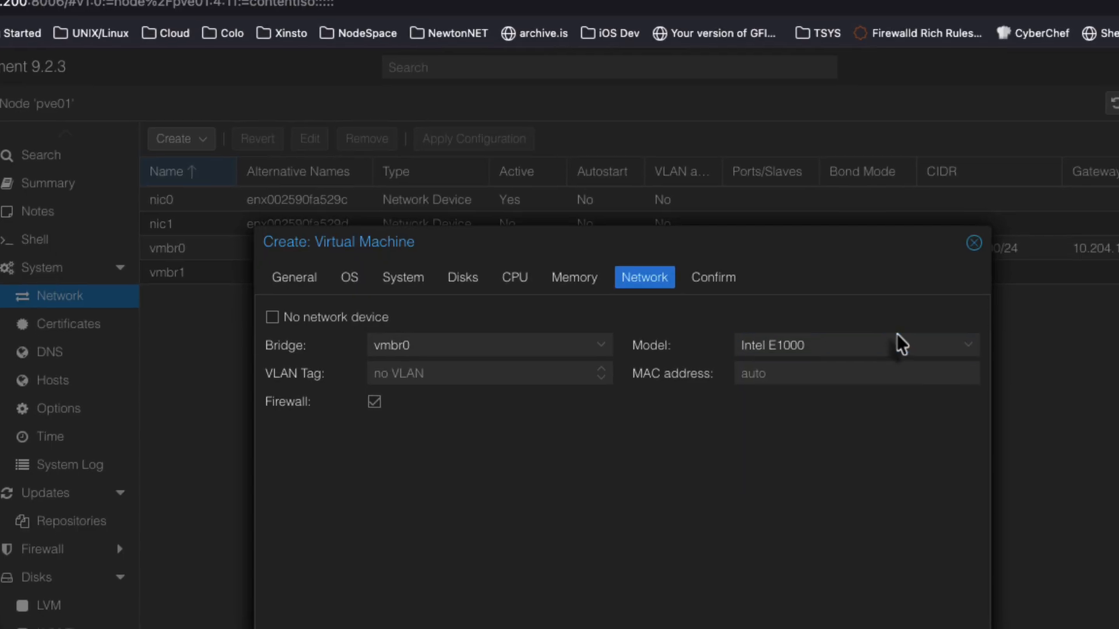
# Create VM 100 (TEST-WIN11) from the confirmed settings and bring its console window into view
pyautogui.click(521, 434)
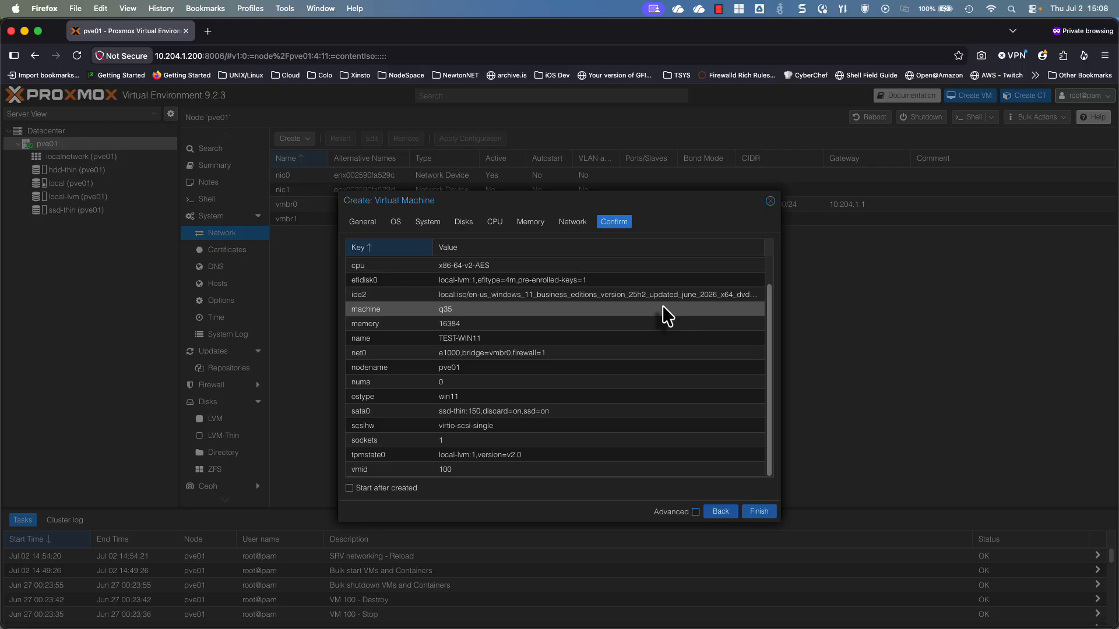
pyautogui.click(759, 511)
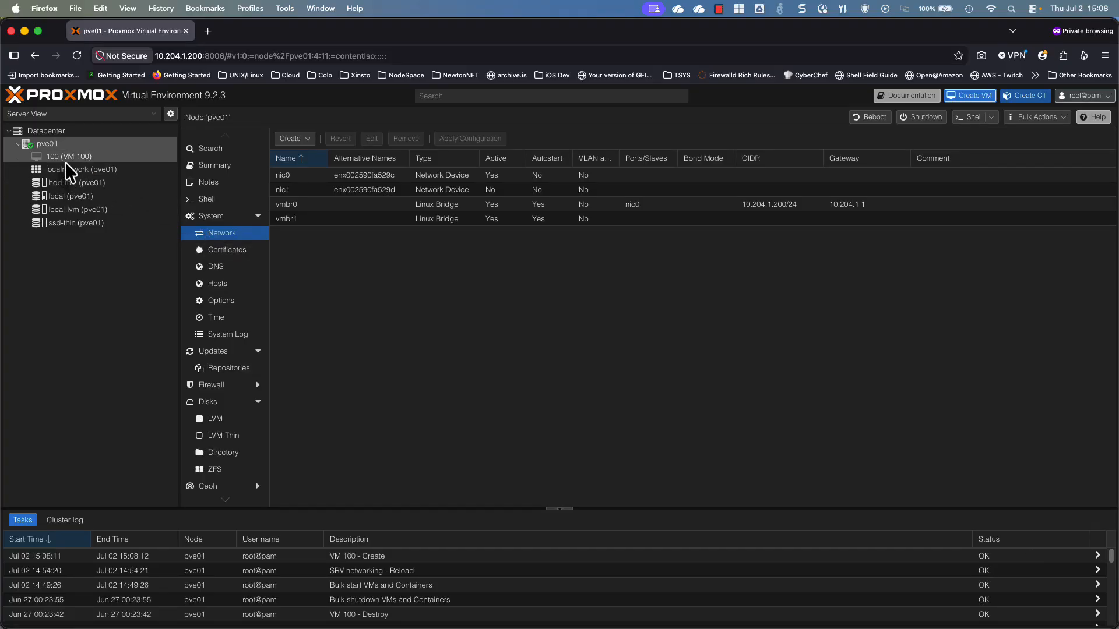
pyautogui.click(98, 157)
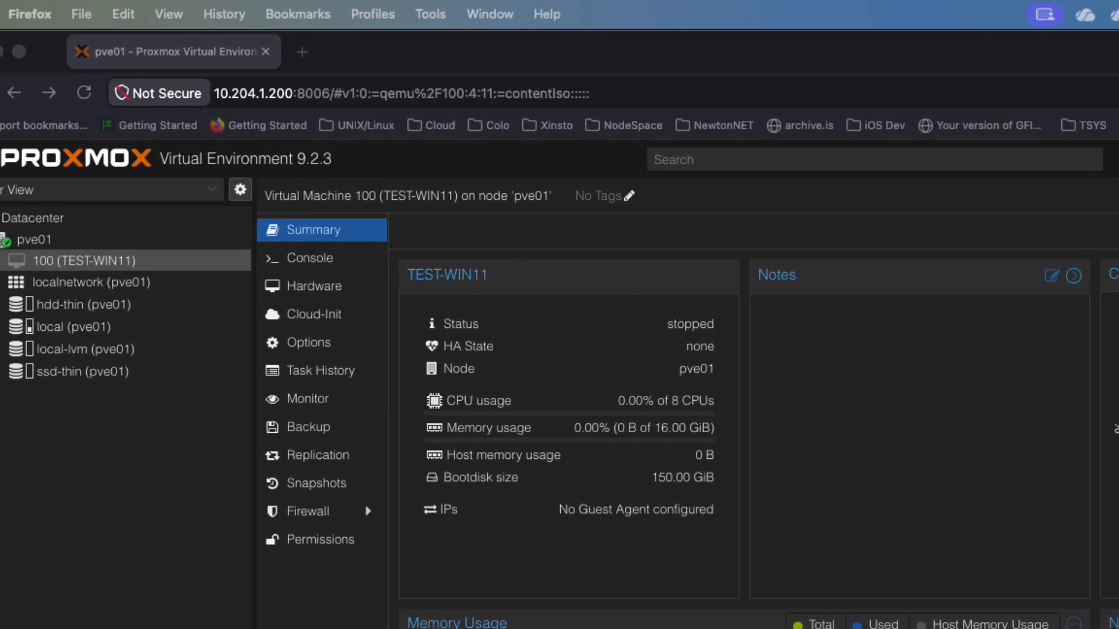
pyautogui.moveTo(0, 250); pyautogui.dragTo(246, 214)
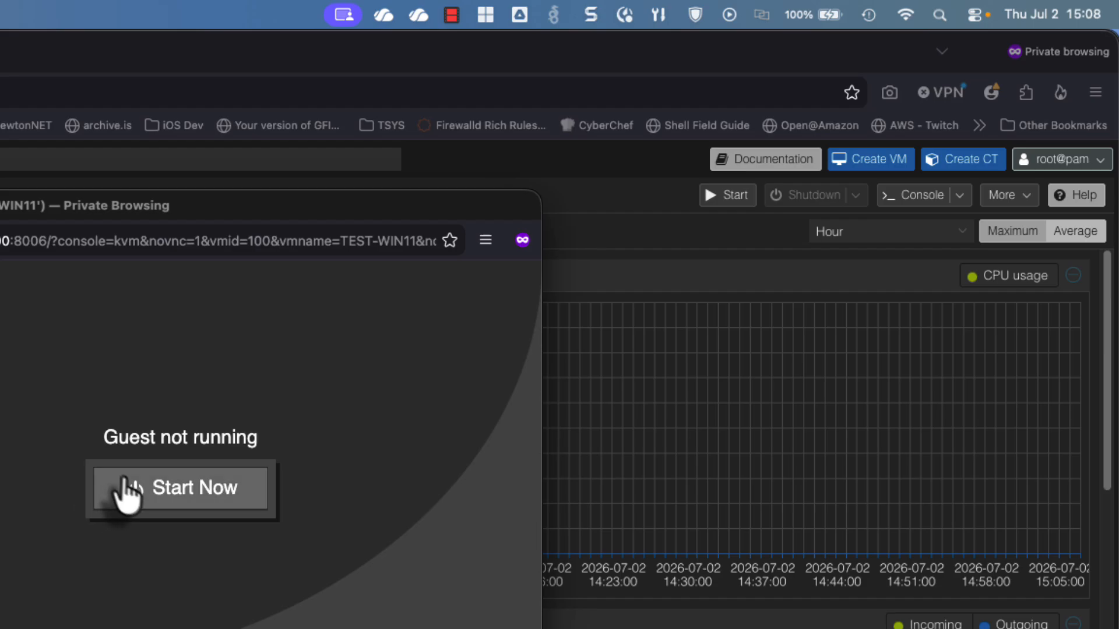
# Start VM 100 from the 'Guest not running' console so it begins booting
pyautogui.click(202, 484)
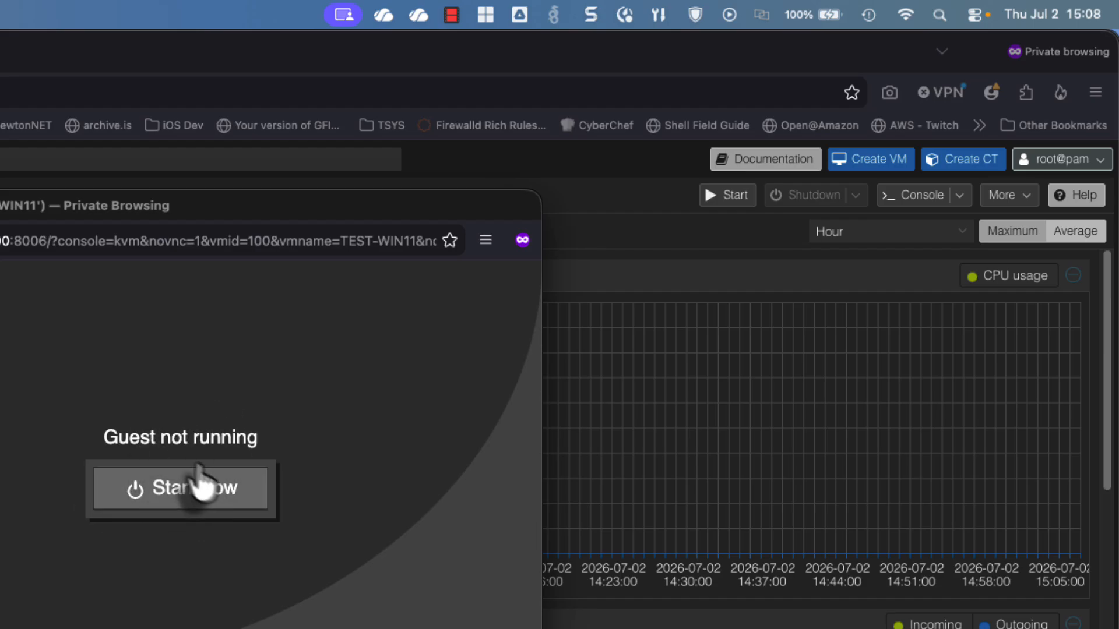
pyautogui.click(165, 493)
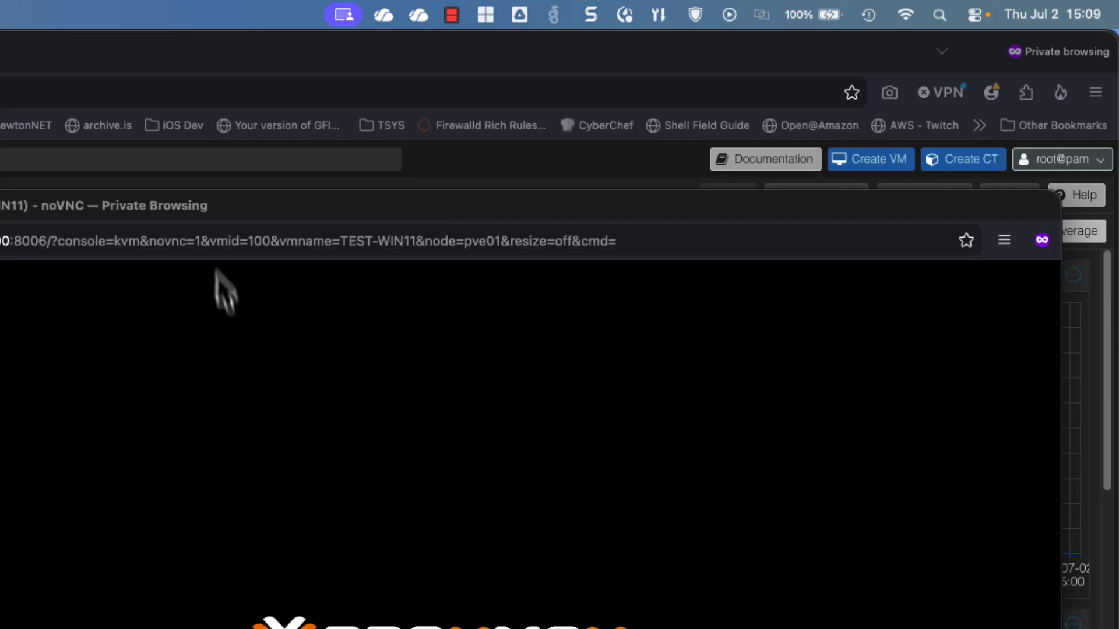
# Reposition the console window and accept the Windows 11 license terms to begin installation
pyautogui.moveTo(179, 207); pyautogui.dragTo(1, 111)
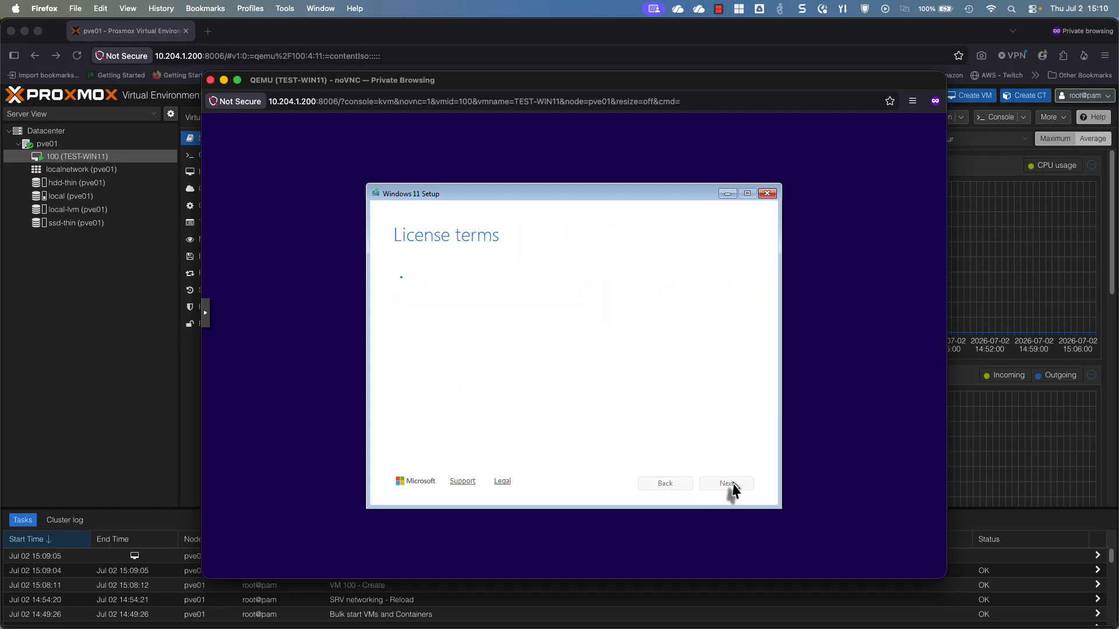
pyautogui.click(728, 484)
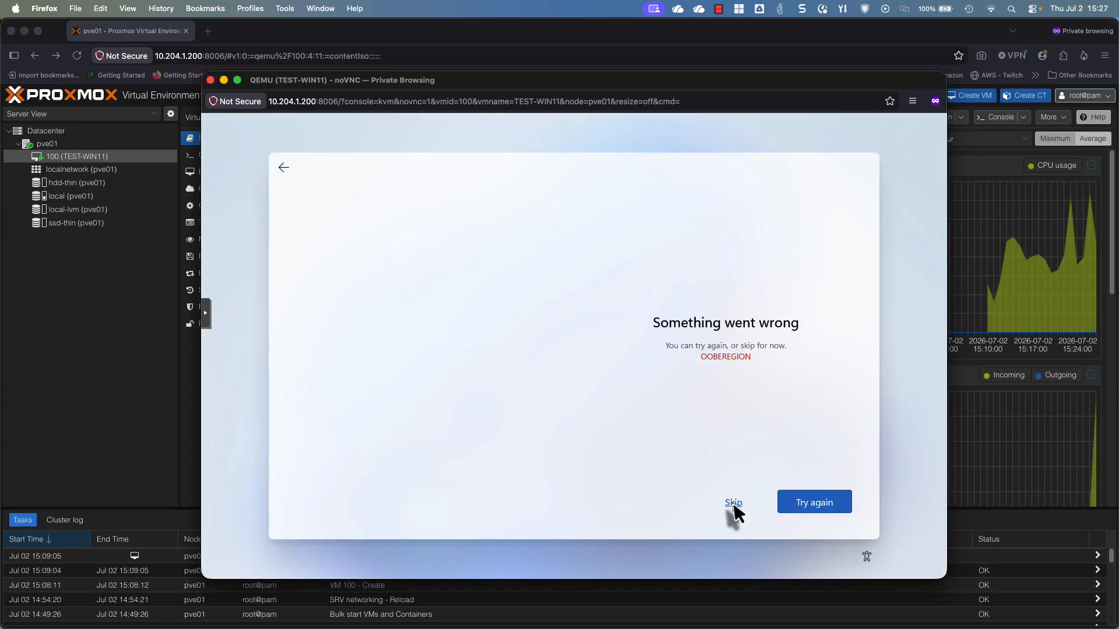
# Skip the setup error page, keep TEST-WIN11 as the device name, and continue Microsoft account sign-in
pyautogui.click(733, 502)
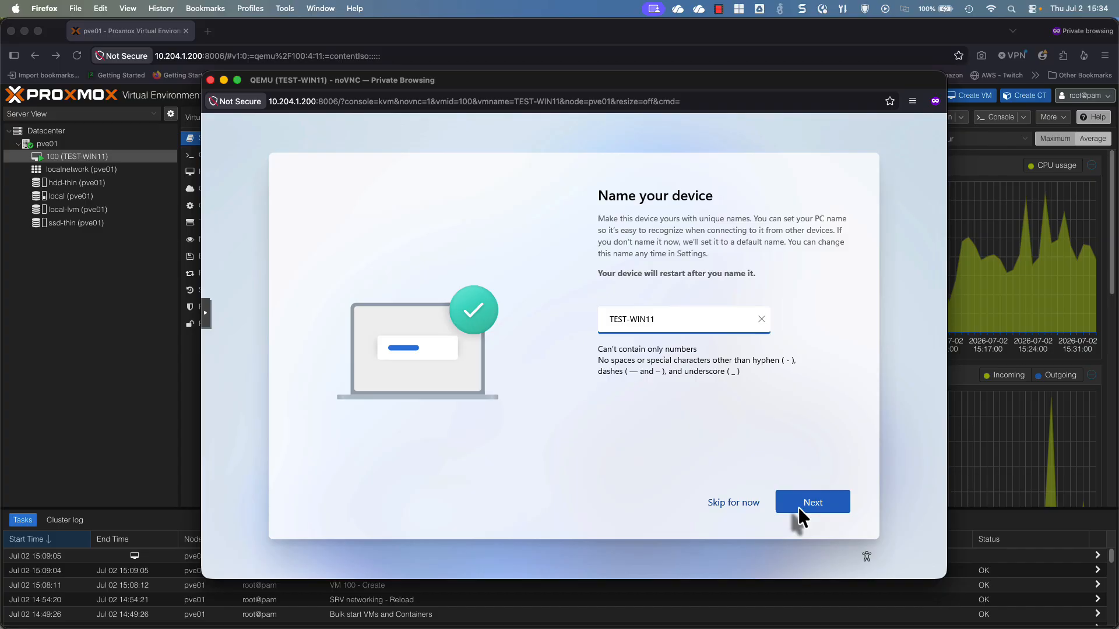
pyautogui.click(799, 506)
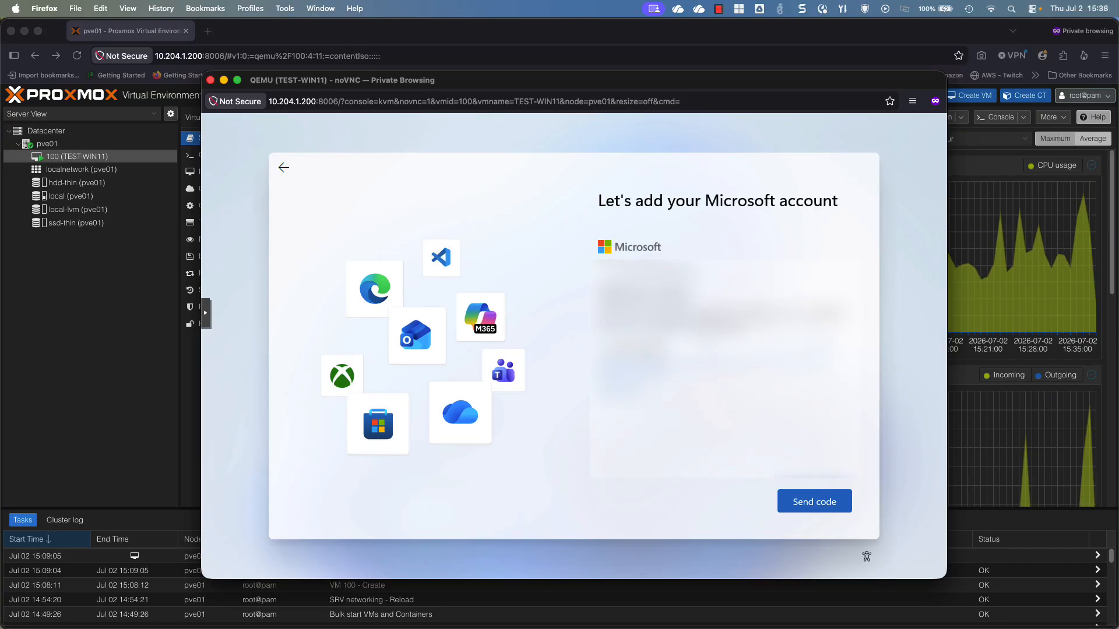
pyautogui.click(813, 502)
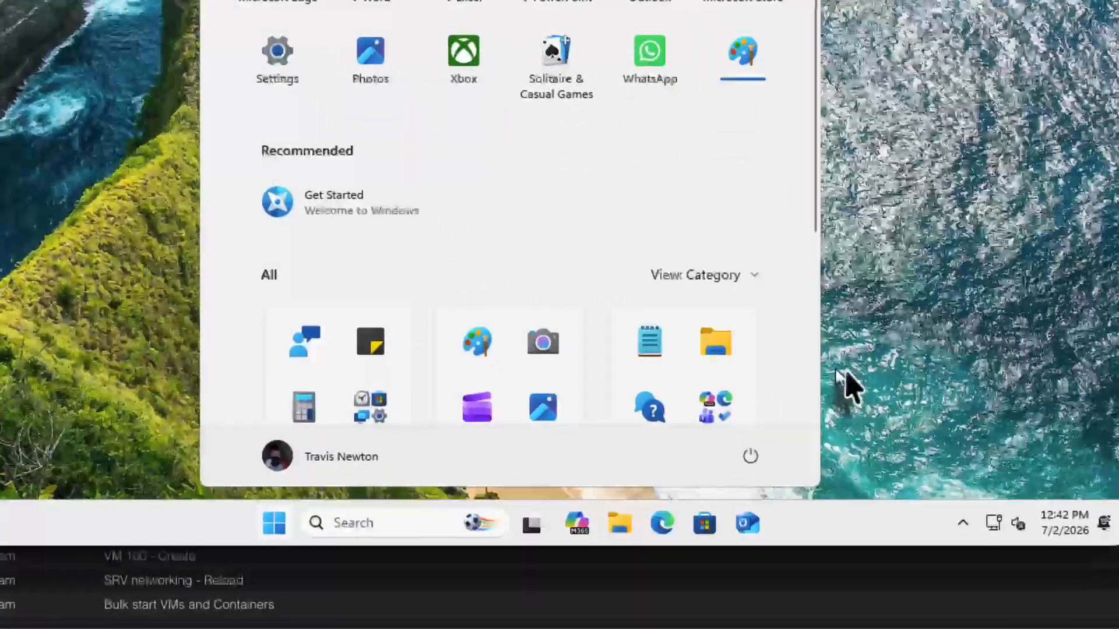
# Dismiss the Start menu and launch Microsoft Edge from the guest desktop
pyautogui.click(776, 476)
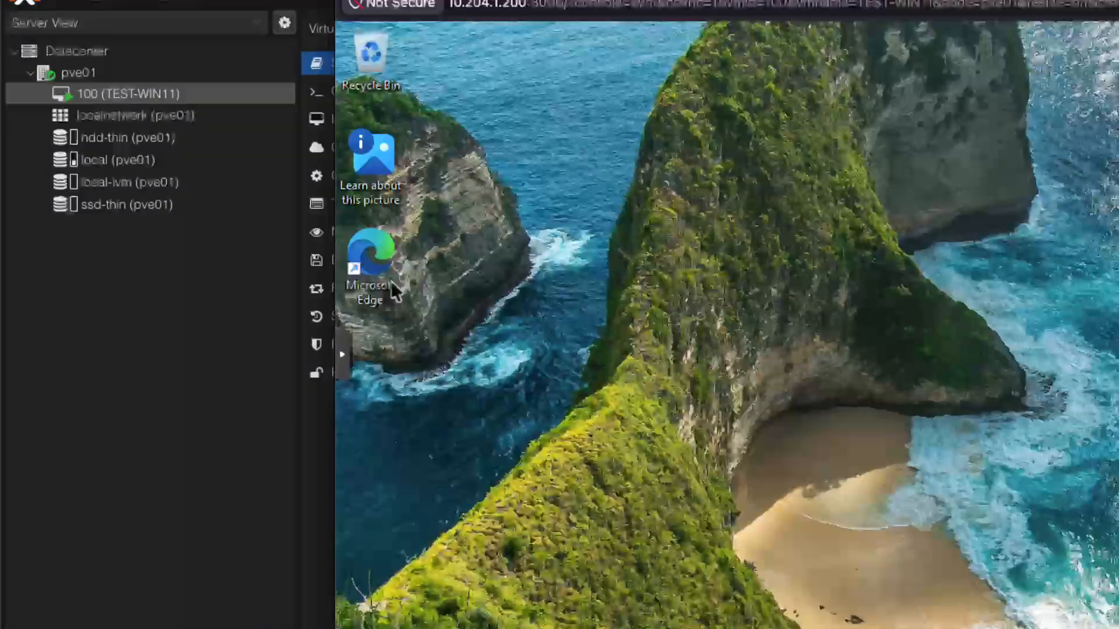
pyautogui.doubleClick(227, 271)
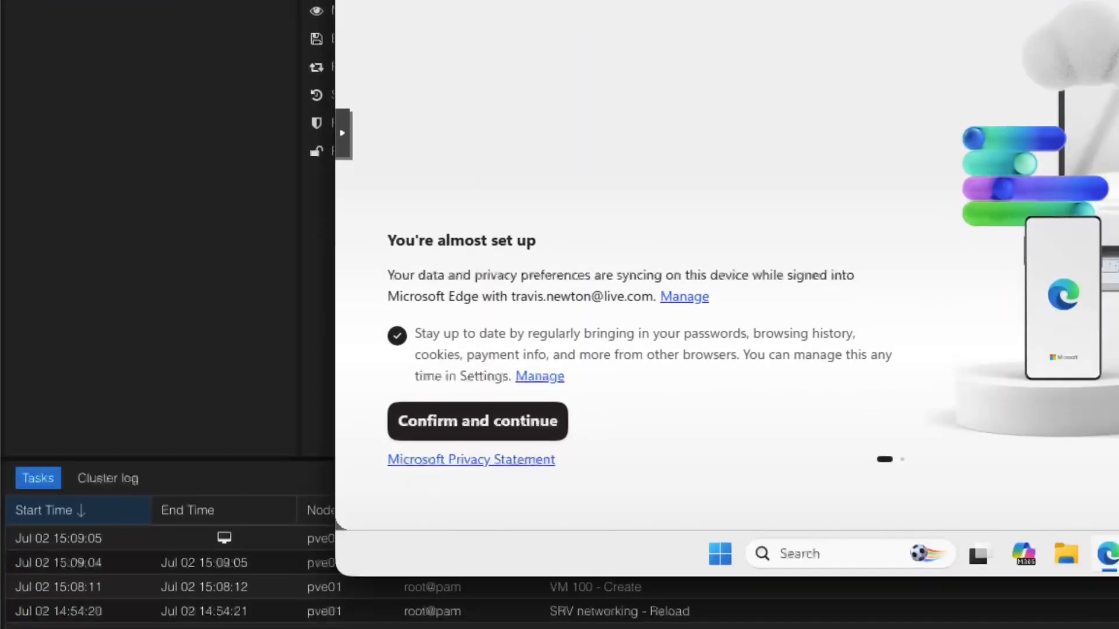
# Finish Edge's first-run setup, skipping the data import and accepting Copyfish's permissions
pyautogui.click(490, 400)
pyautogui.click(590, 392)
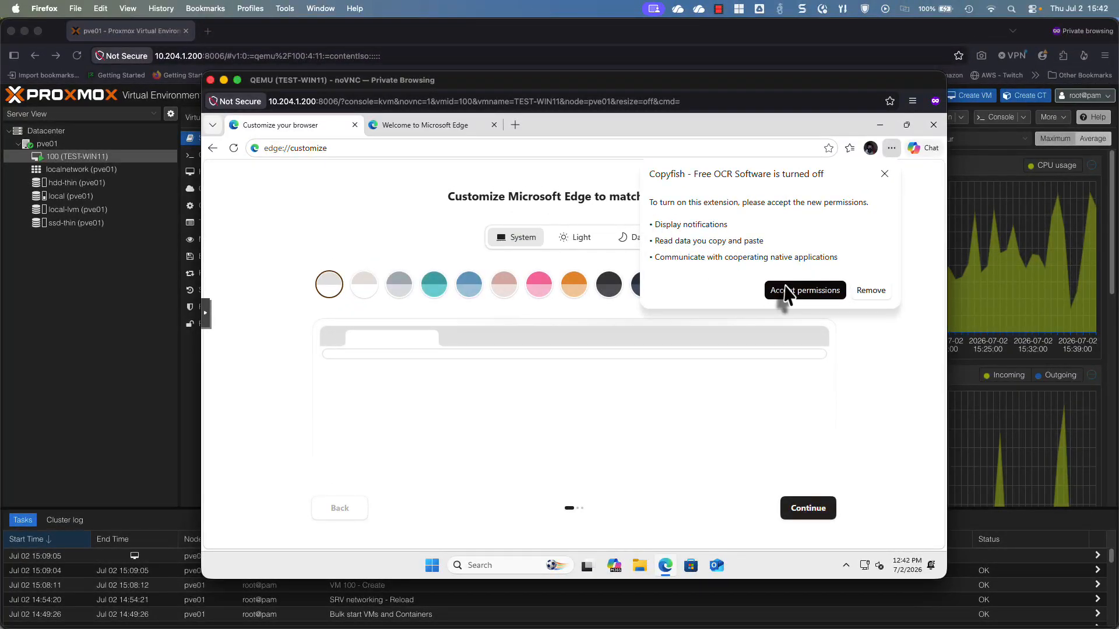
pyautogui.click(884, 173)
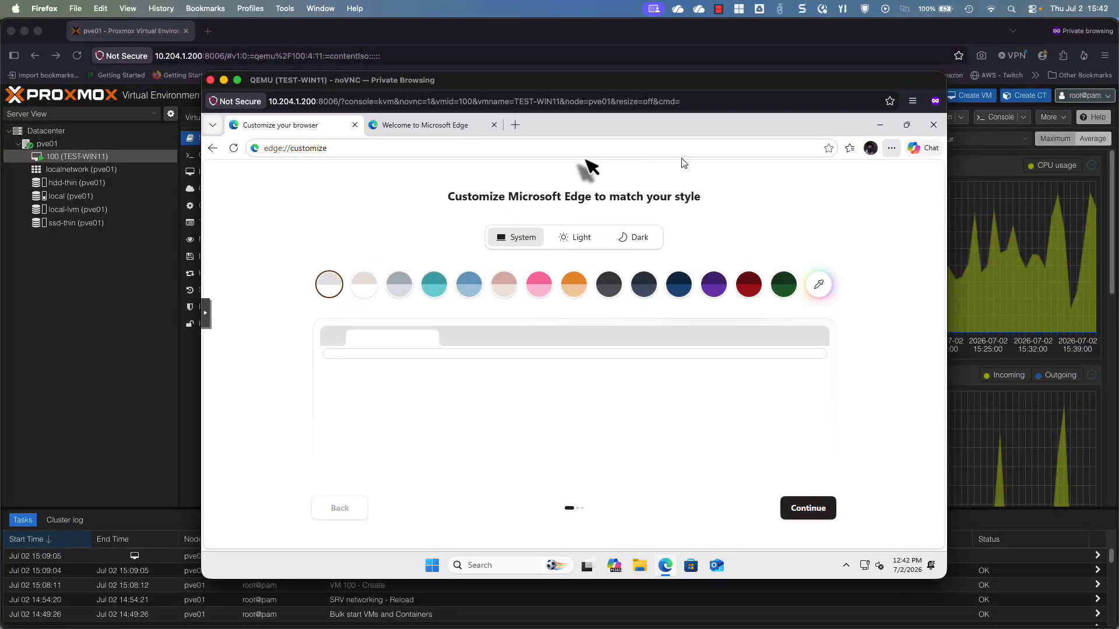
# Load google.com in Edge, then open File Explorer from the guest taskbar
pyautogui.click(527, 148)
pyautogui.write('google.com')
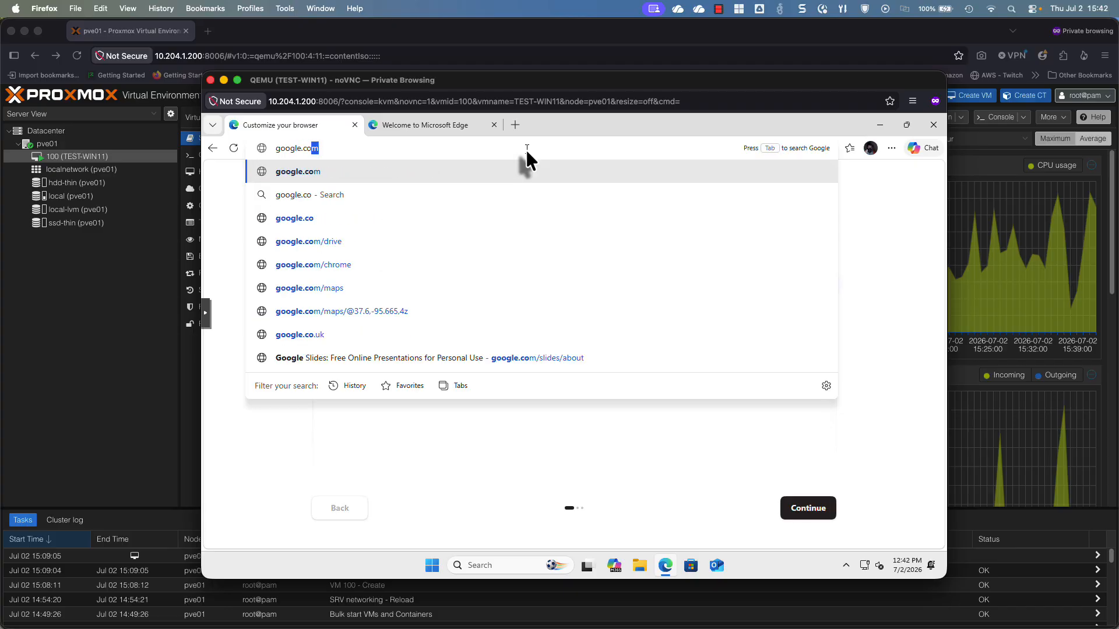
pyautogui.press('Return')
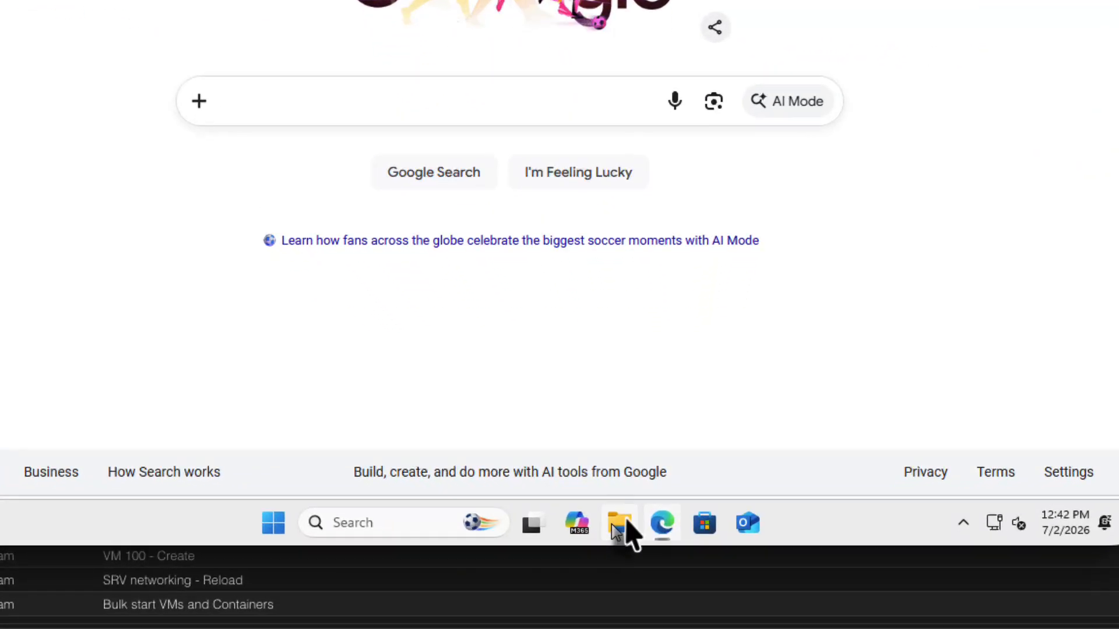
pyautogui.click(620, 523)
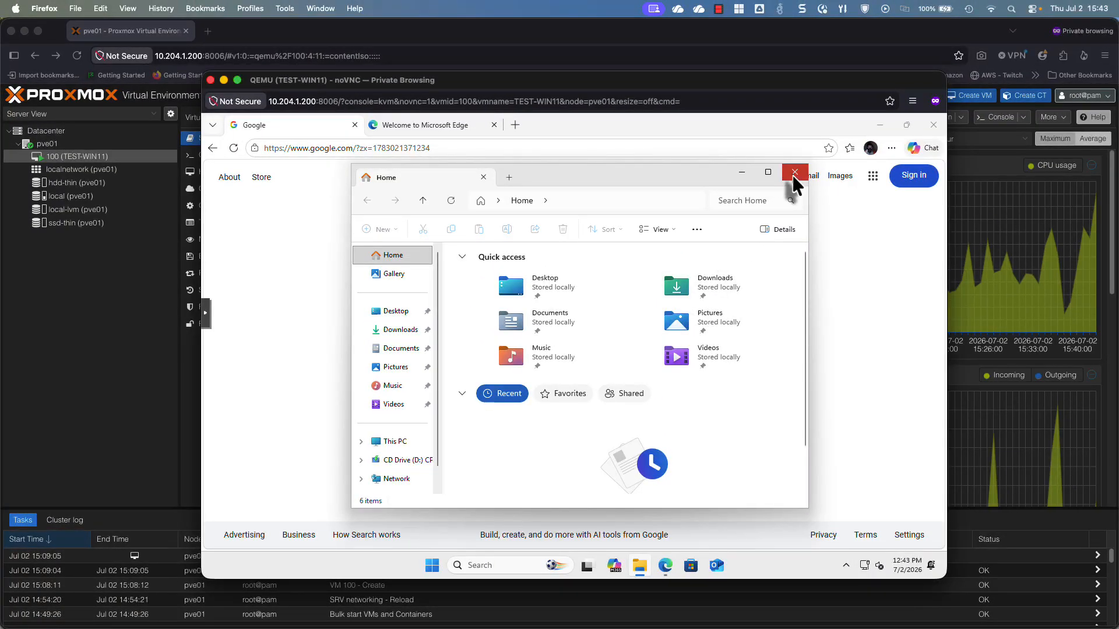
# Close the File Explorer and Edge windows in the TEST-WIN11 guest
pyautogui.click(793, 173)
pyautogui.click(805, 204)
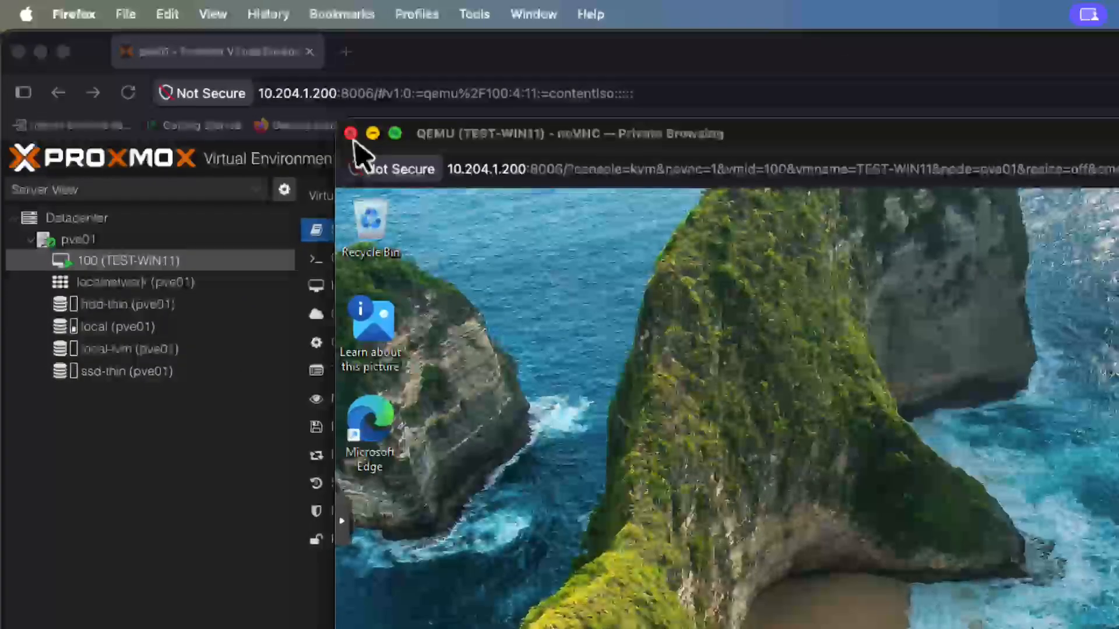
# Close the noVNC console, leave the page, and review VM 100's Summary memory reading
pyautogui.click(351, 134)
pyautogui.click(1078, 617)
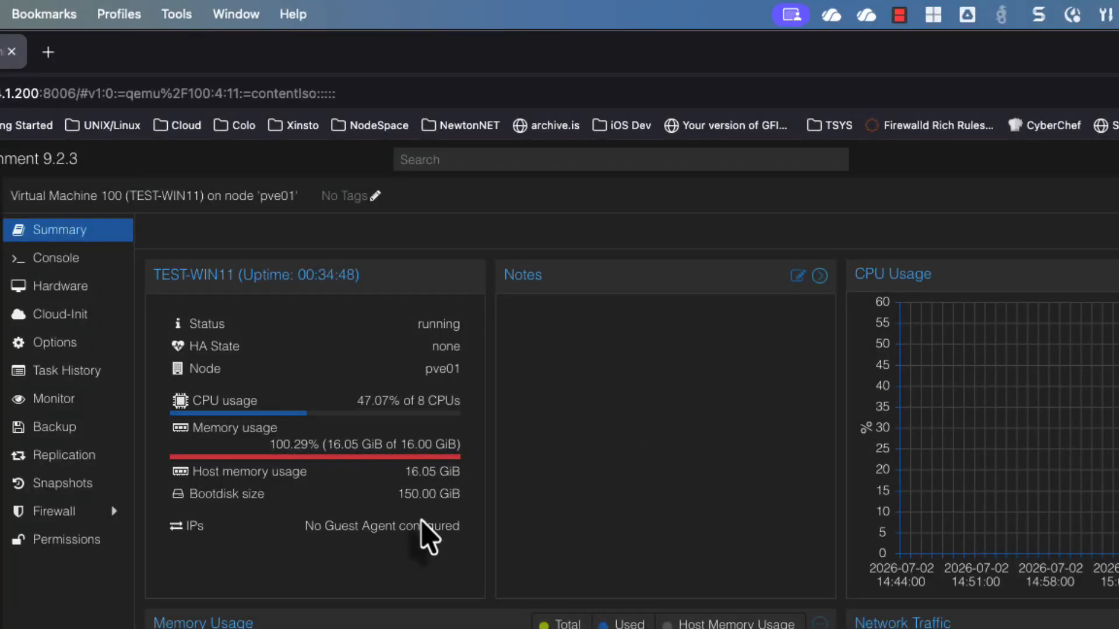
pyautogui.scroll(-4, 593, 437)
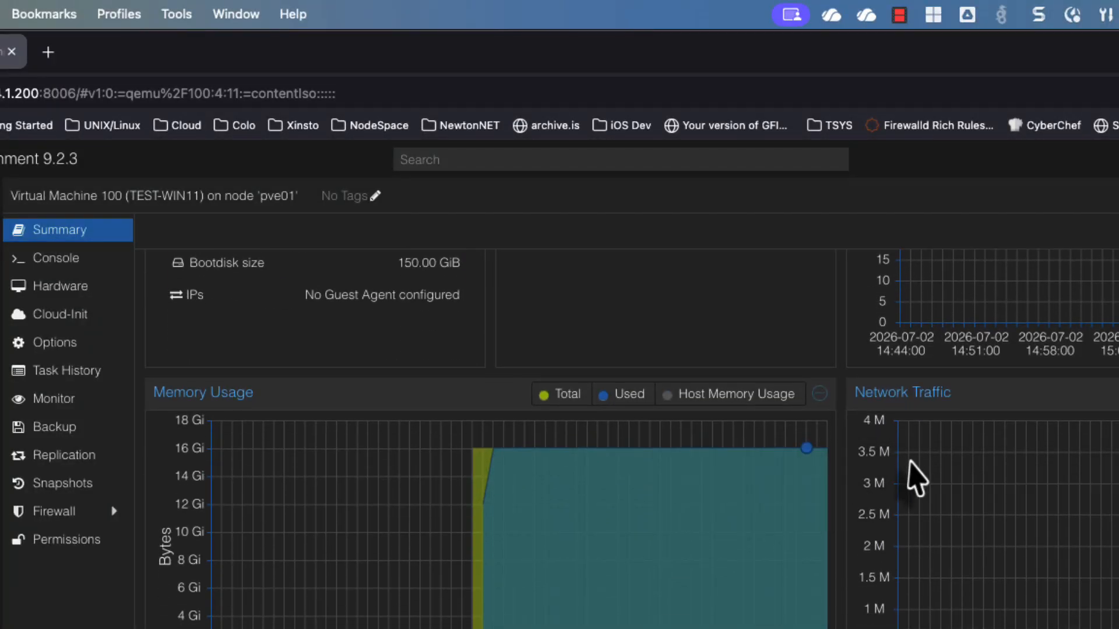
pyautogui.scroll(4, 917, 478)
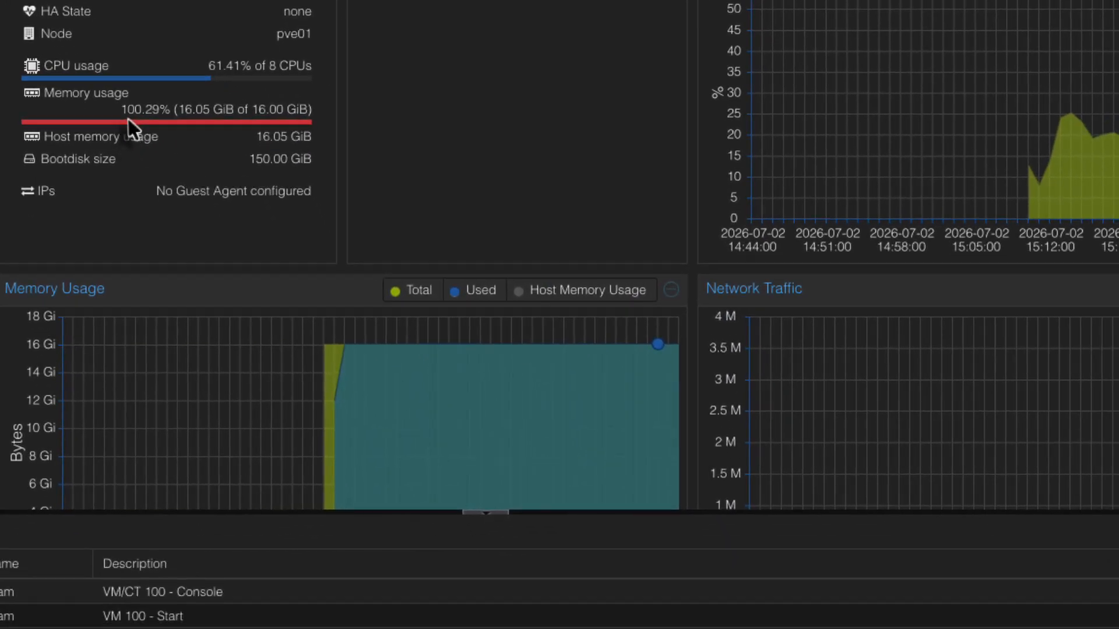
pyautogui.moveTo(176, 224)
pyautogui.mouseDown()
pyautogui.moveTo(293, 223)
pyautogui.moveTo(189, 225)
pyautogui.mouseUp()
pyautogui.moveTo(138, 112); pyautogui.dragTo(194, 113)
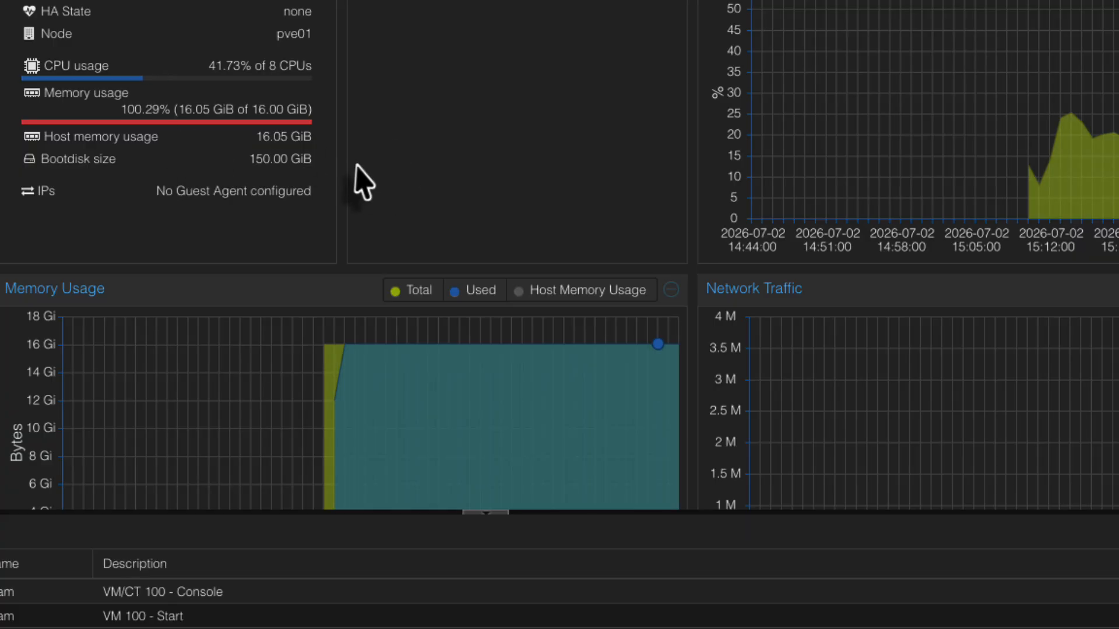
pyautogui.scroll(-2, 645, 215)
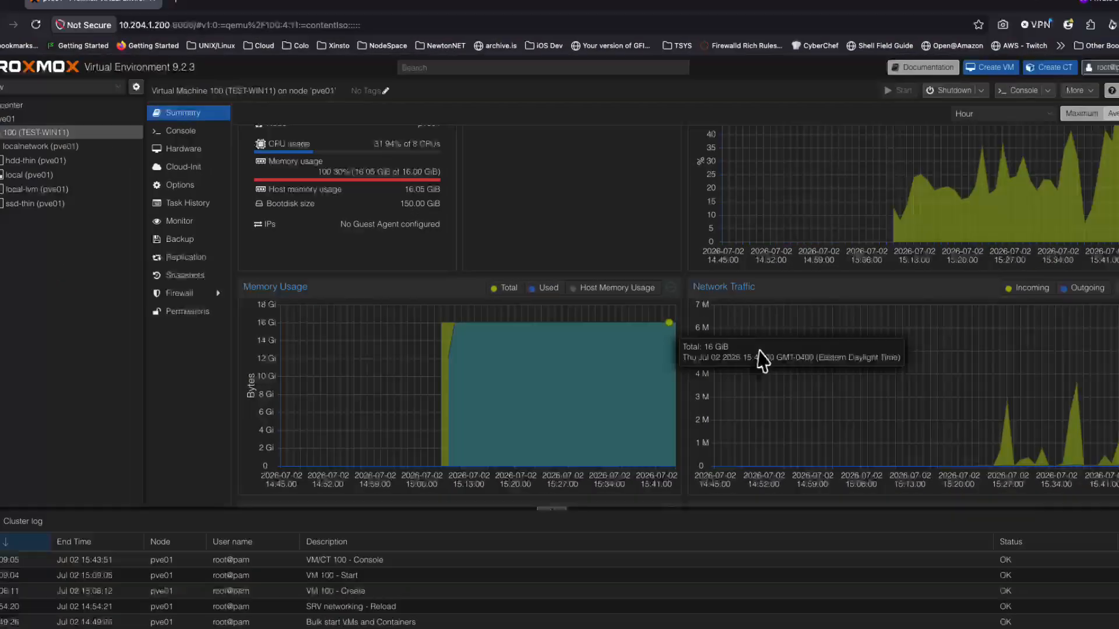
pyautogui.scroll(2, 545, 319)
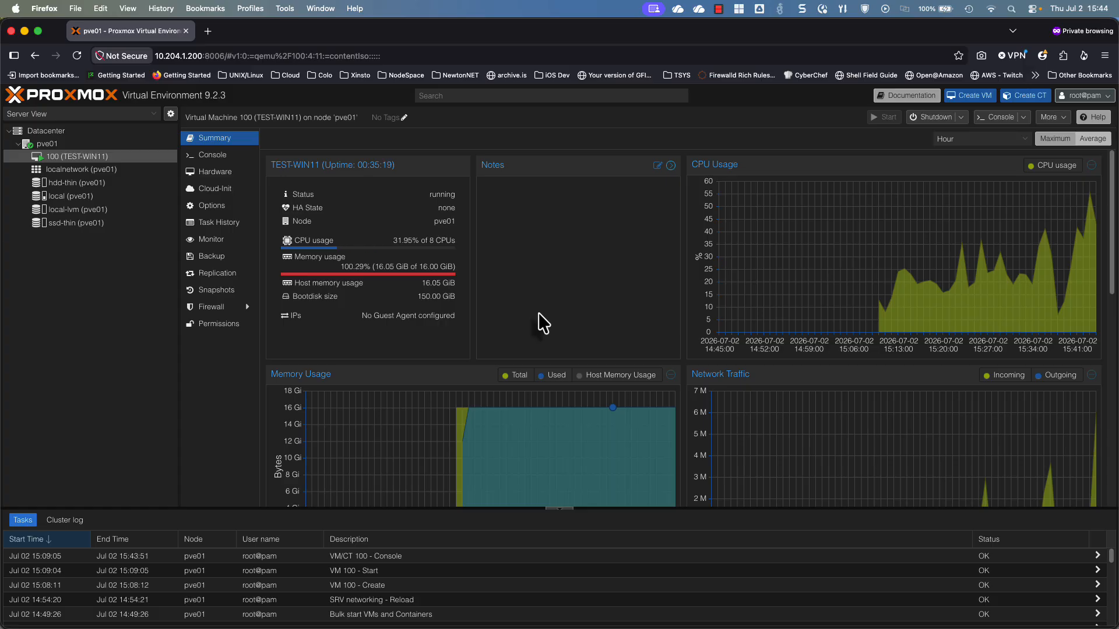
pyautogui.scroll(-10, 538, 313)
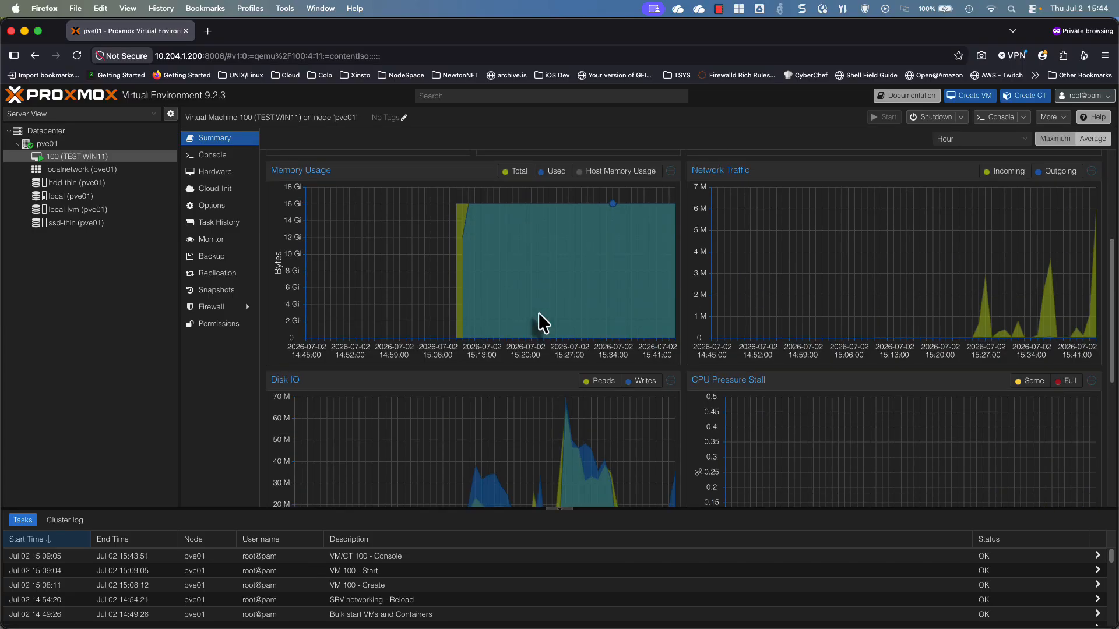
pyautogui.scroll(8, 539, 313)
pyautogui.scroll(-8, 541, 322)
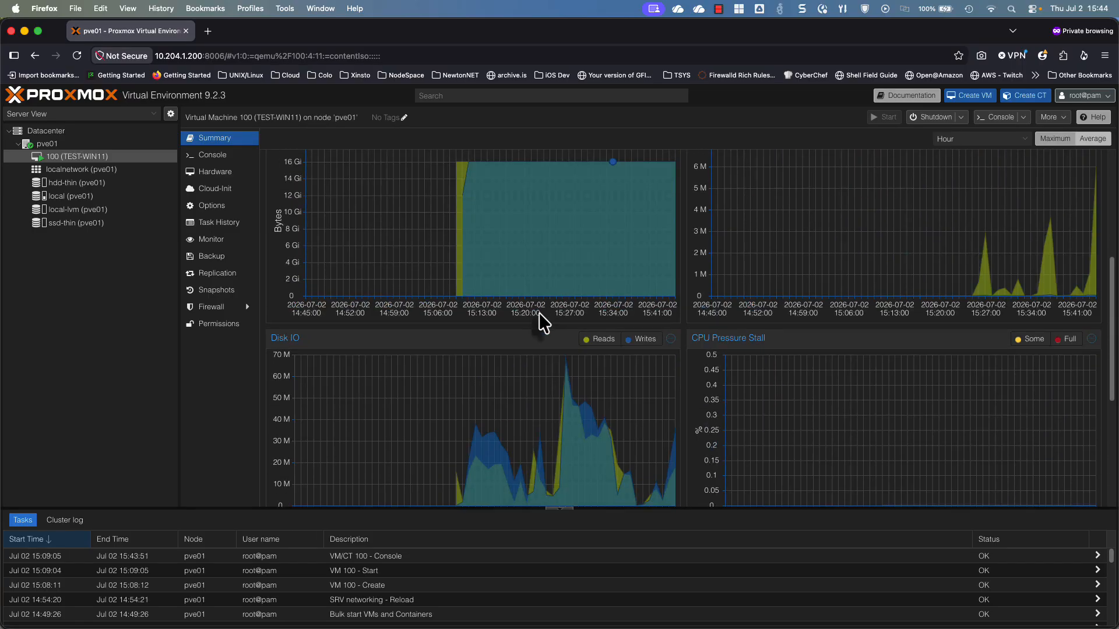
pyautogui.scroll(10, 622, 287)
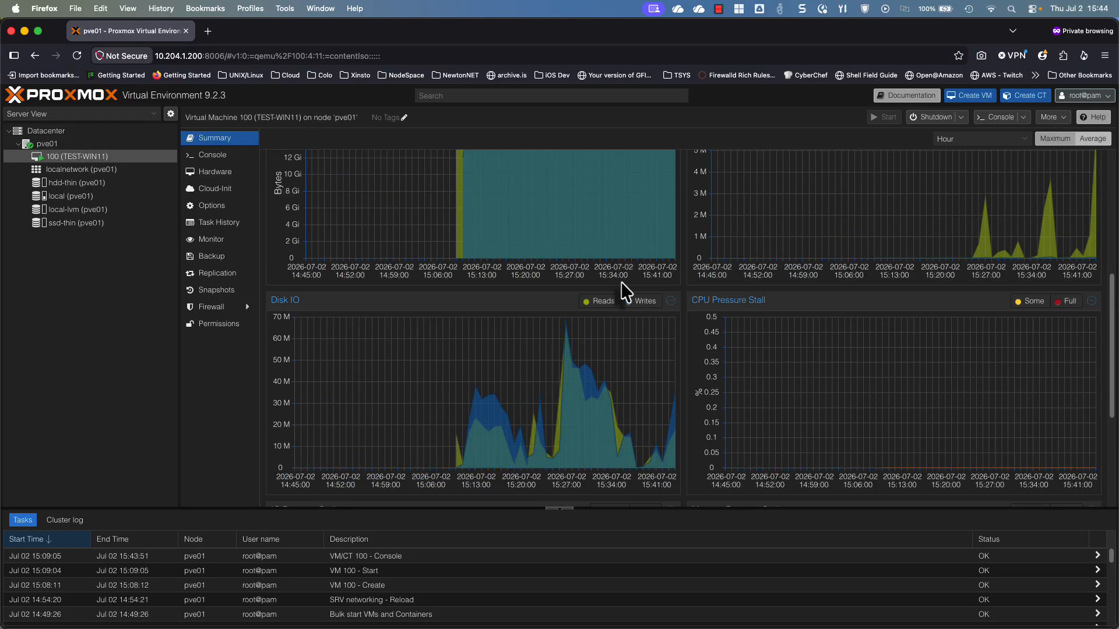